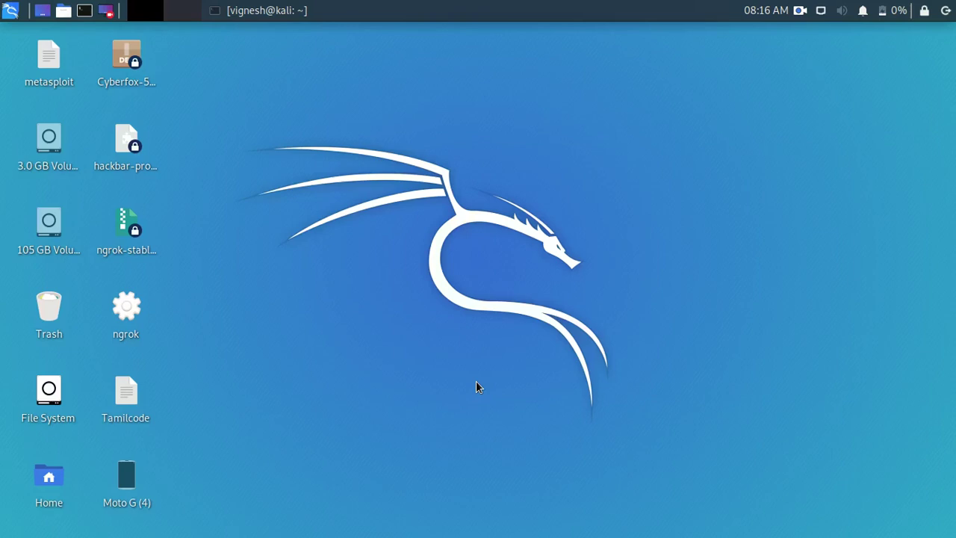
# Rerun sudo apt install stegosuite to confirm version 0.8.0-2 is installed, then minimise the terminal
pyautogui.click(232, 9)
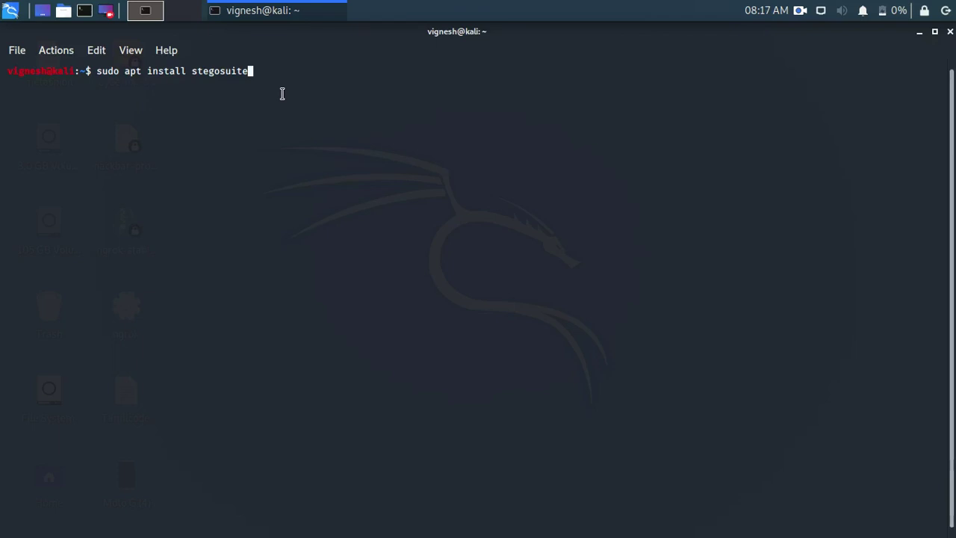
pyautogui.press('Return')
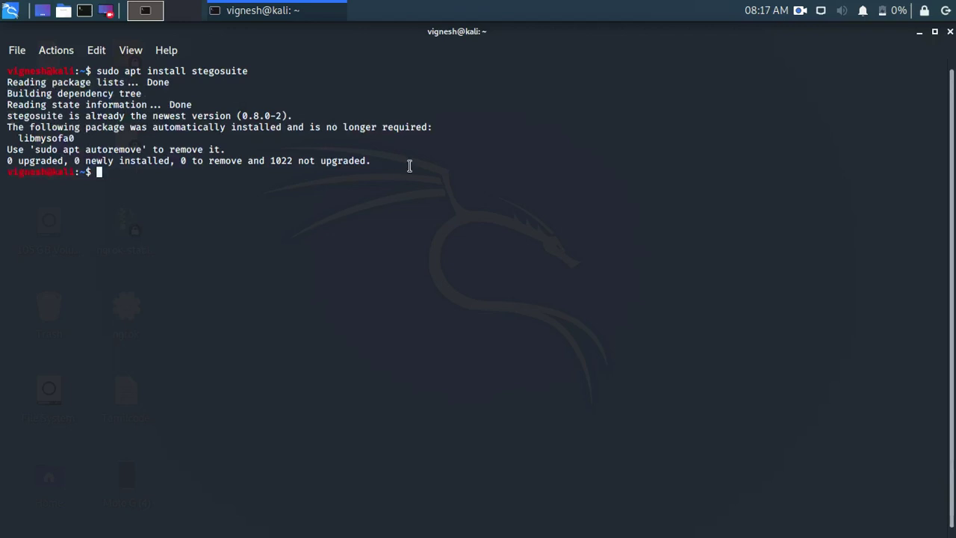
pyautogui.click(920, 36)
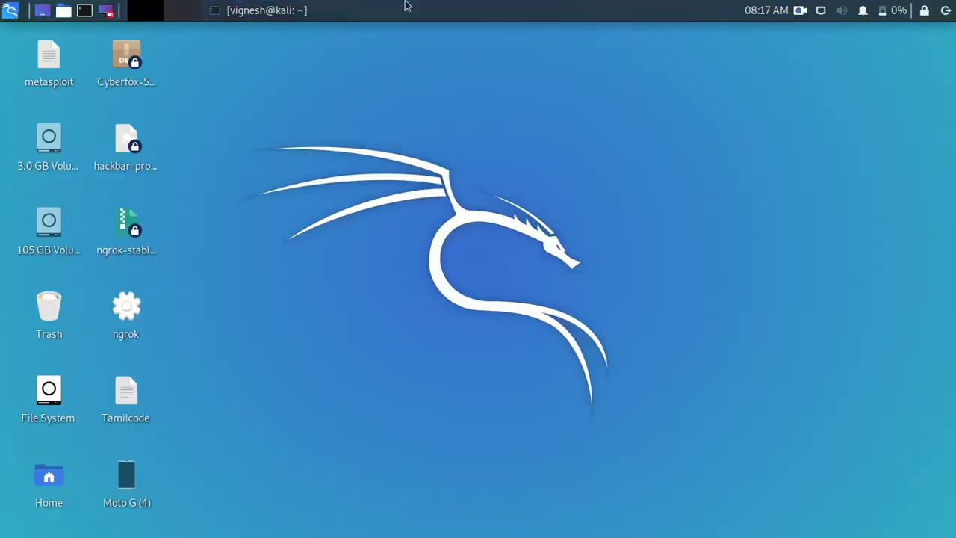
# Launch Stegosuite from Recently Used and load master.jpg as the cover image
pyautogui.click(9, 10)
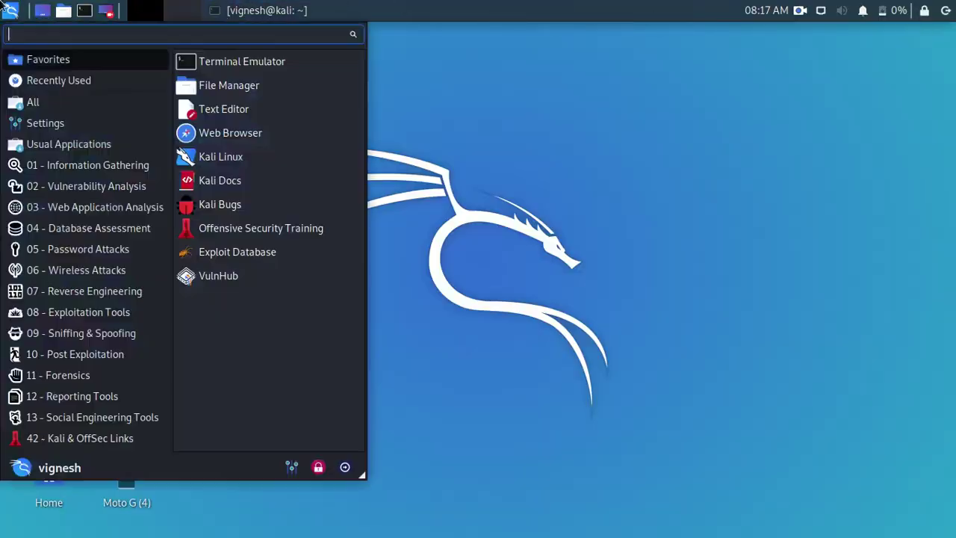
pyautogui.click(111, 88)
pyautogui.click(270, 73)
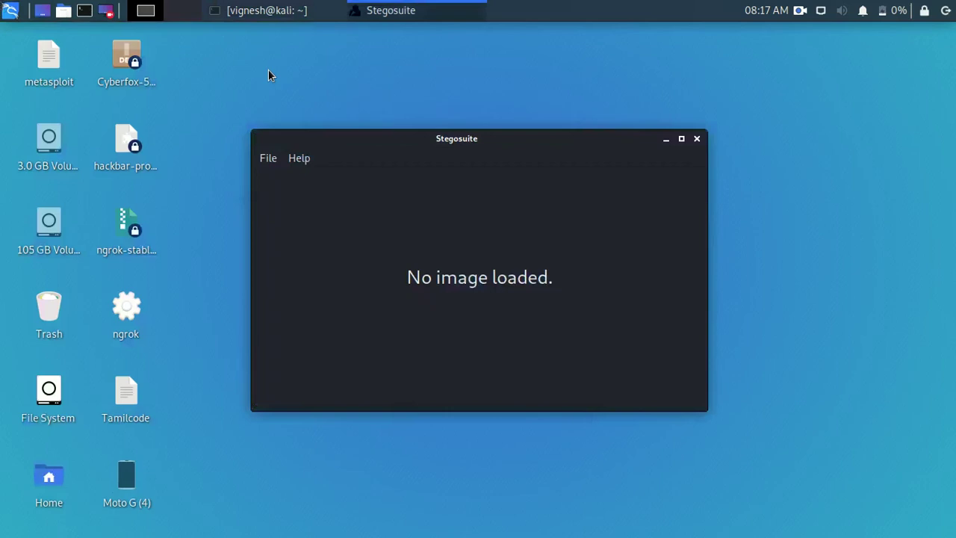
pyautogui.click(273, 175)
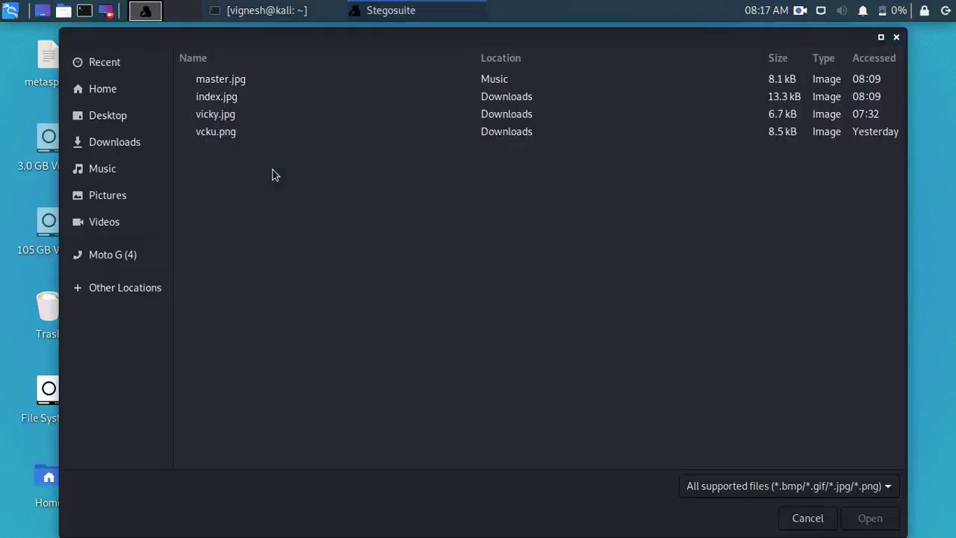
pyautogui.doubleClick(217, 79)
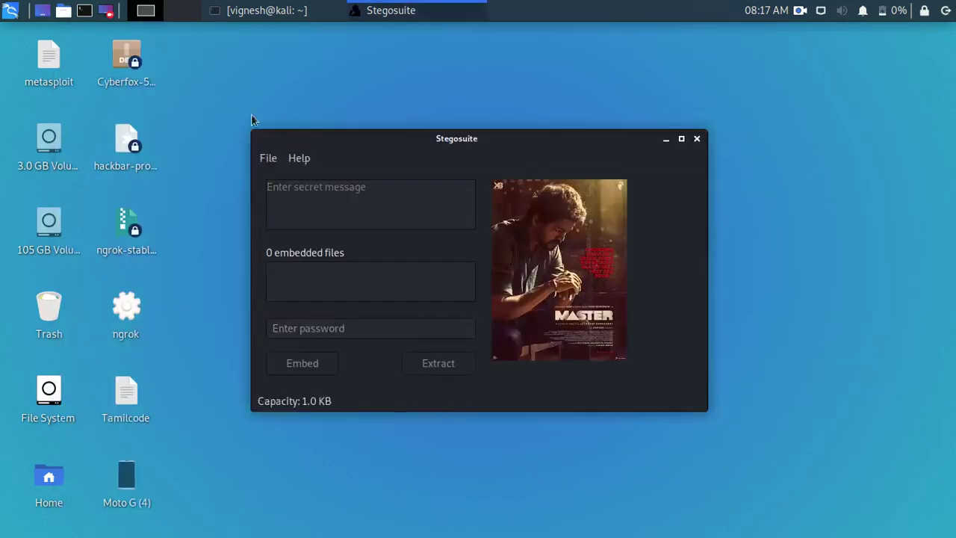
# Write the message 'welcome to tamilcode', 'please subcribe our channel', 'like and comment' on three lines
pyautogui.click(401, 202)
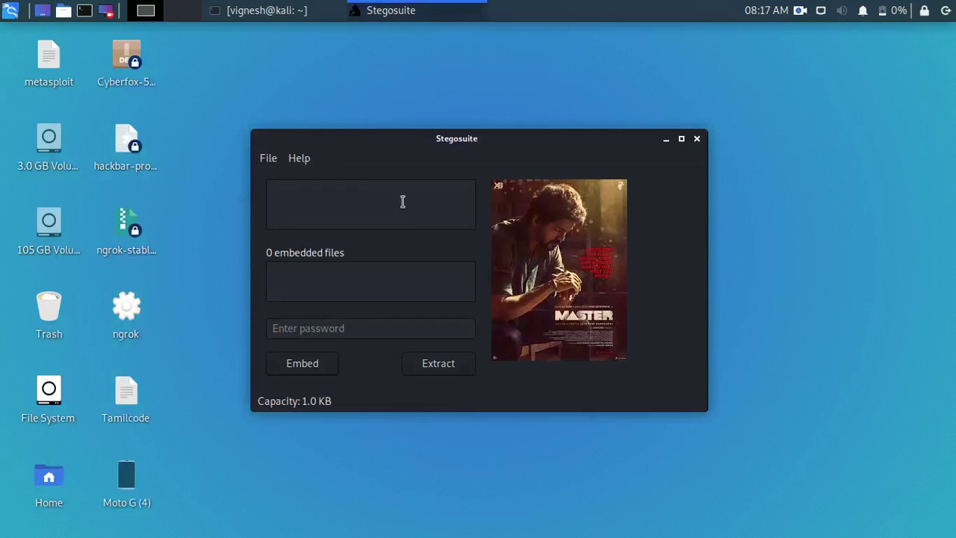
pyautogui.write('welcome to tamilcode')
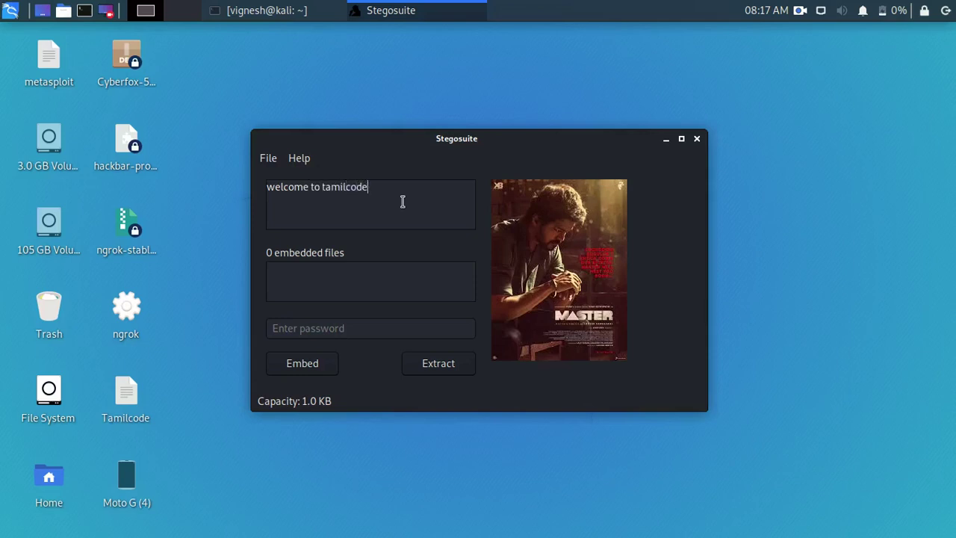
pyautogui.press('Return')
pyautogui.write('please subcribe ')
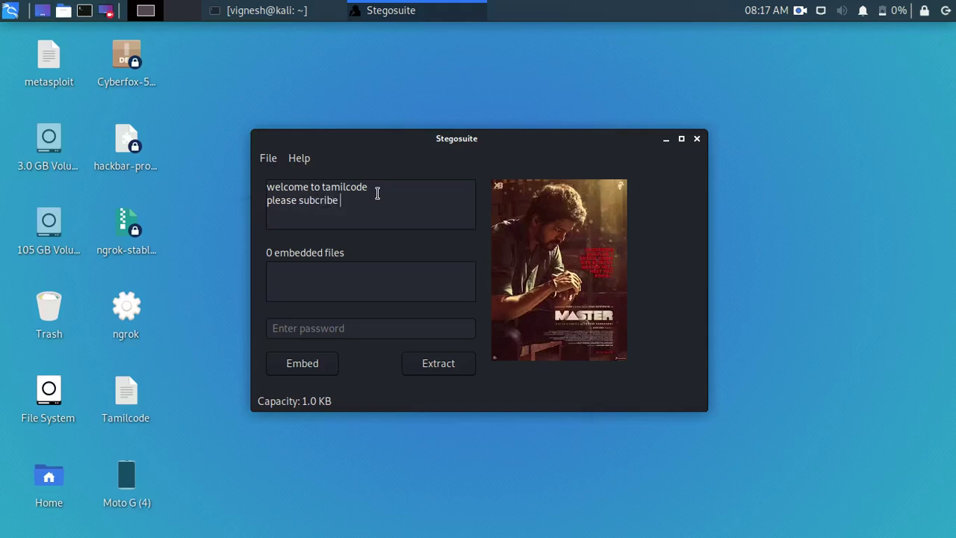
pyautogui.write('our channel')
pyautogui.press('Return')
pyautogui.write('like and com')
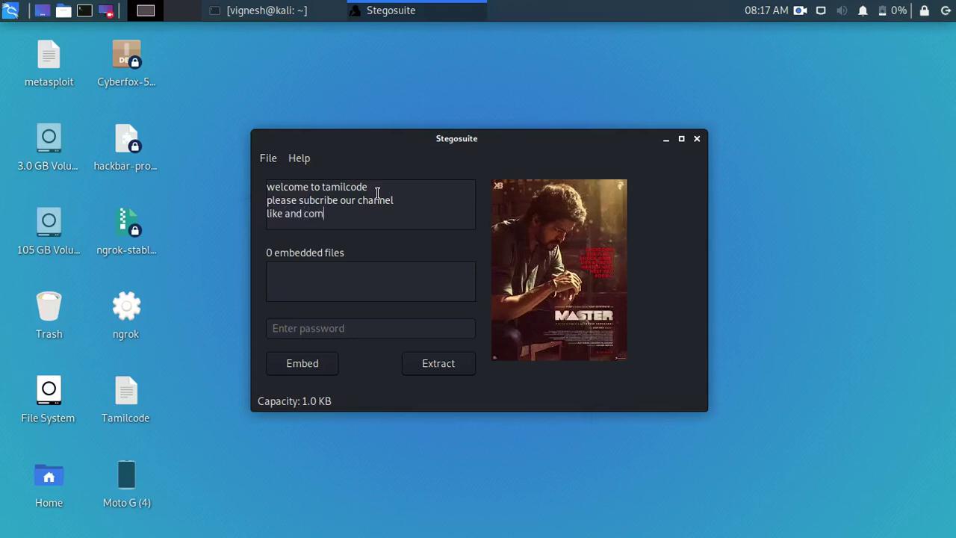
pyautogui.write('ment')
# Enter the password, embed the message to produce master_embed.jpg, and close Stegosuite
pyautogui.click(309, 327)
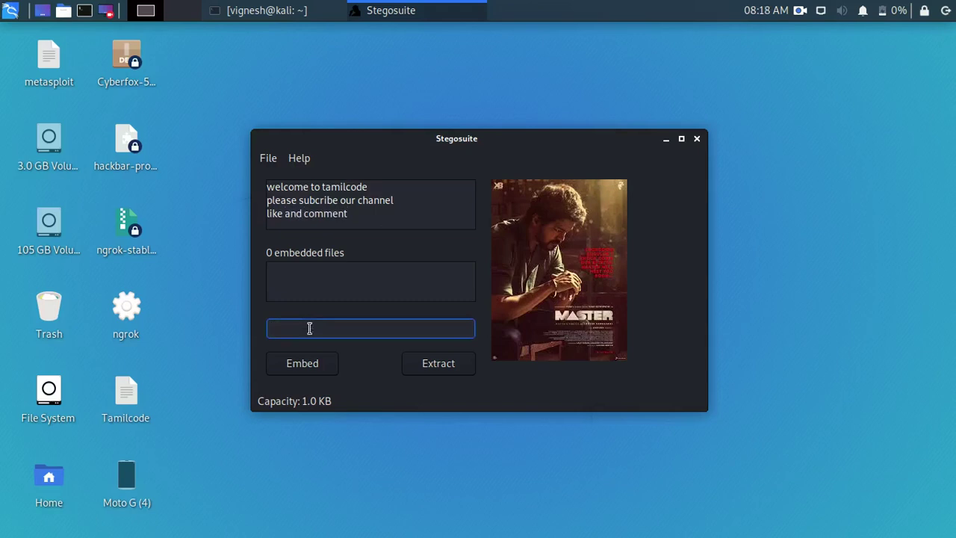
pyautogui.write('tamilcode')
pyautogui.click(315, 369)
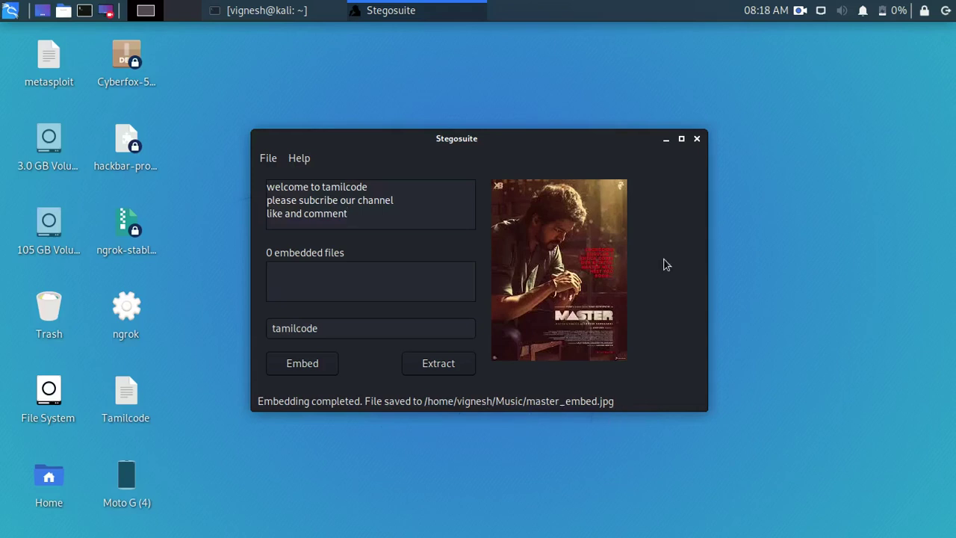
pyautogui.click(696, 139)
# Browse to the Music folder and inspect super.txt and master_embed.jpg
pyautogui.doubleClick(24, 399)
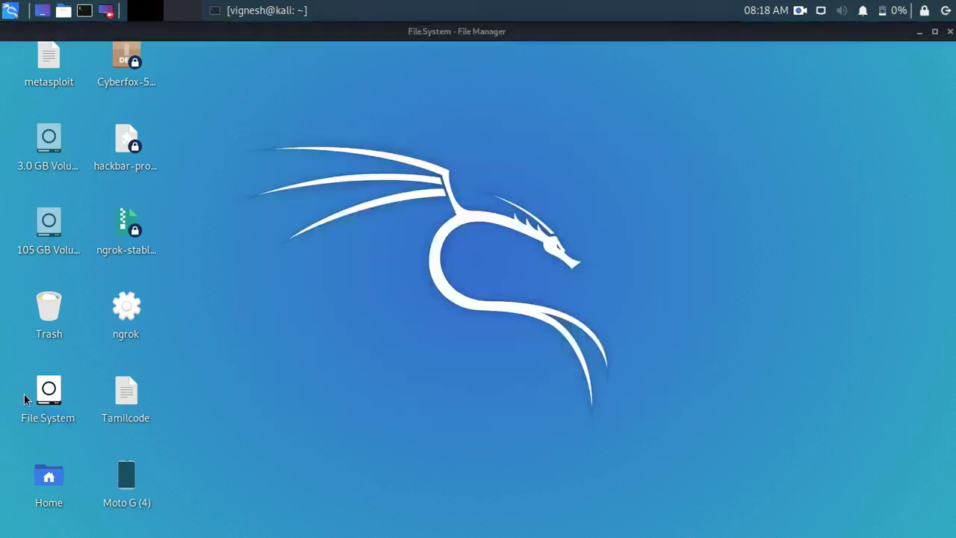
pyautogui.click(53, 226)
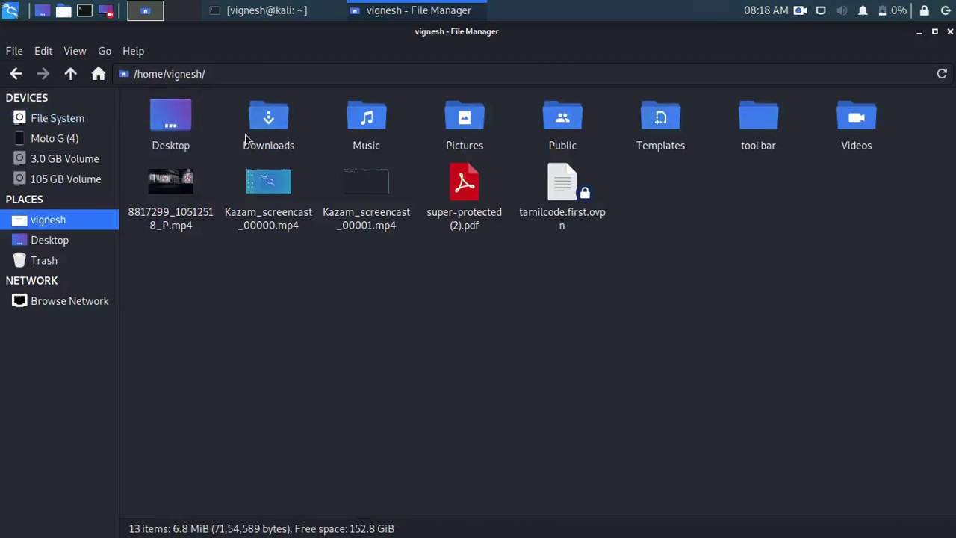
pyautogui.doubleClick(366, 146)
pyautogui.click(350, 149)
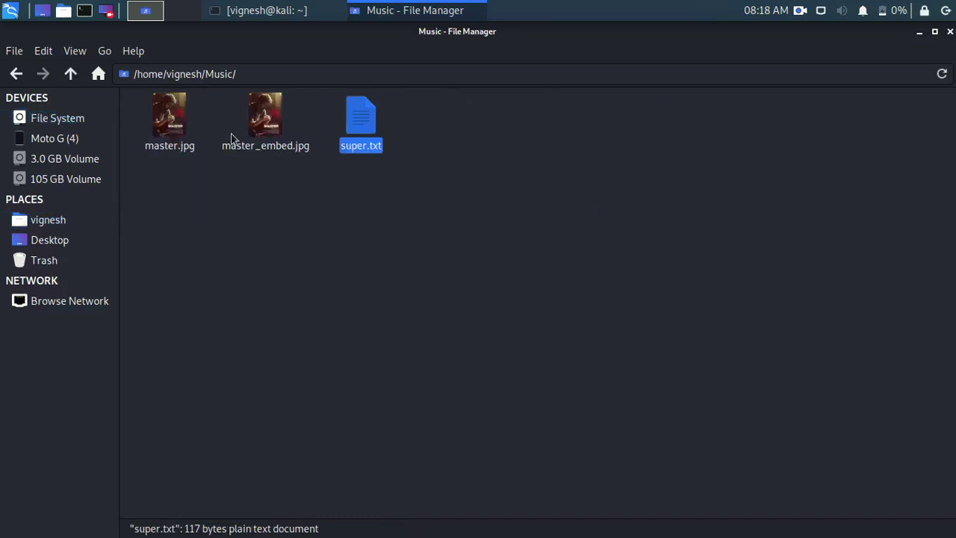
pyautogui.click(263, 132)
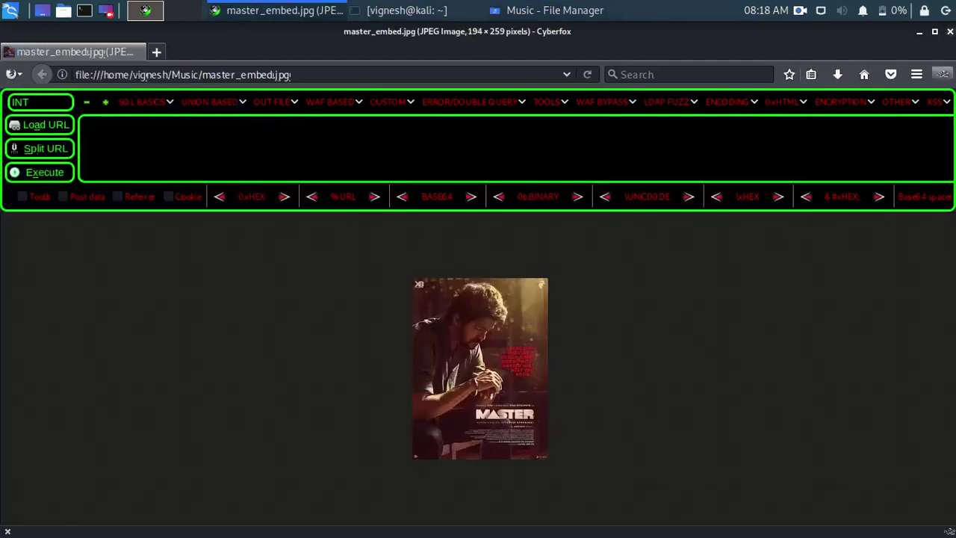
pyautogui.click(949, 32)
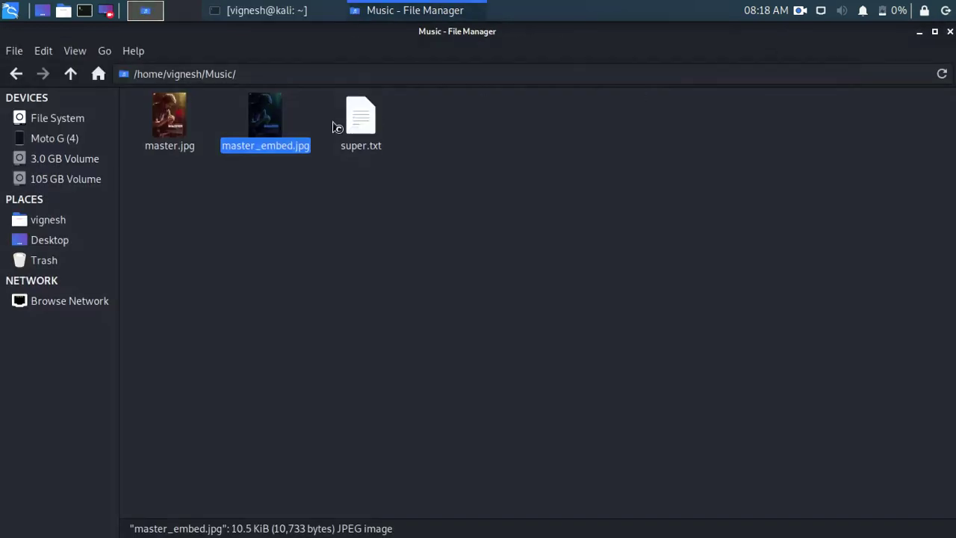
# View master_embed.jpg in Ristretto, close it, and minimise the file manager
pyautogui.rightClick(254, 120)
pyautogui.moveTo(309, 154)
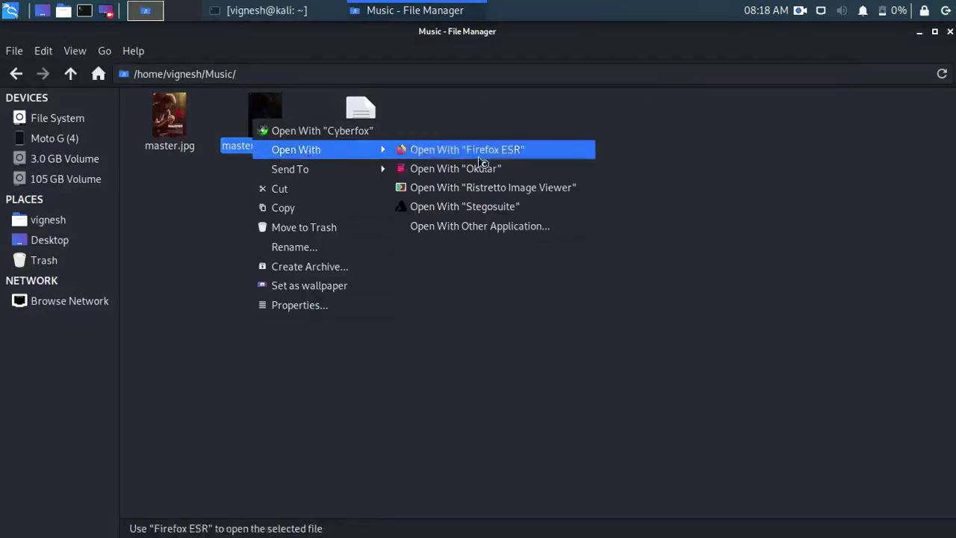
pyautogui.click(512, 187)
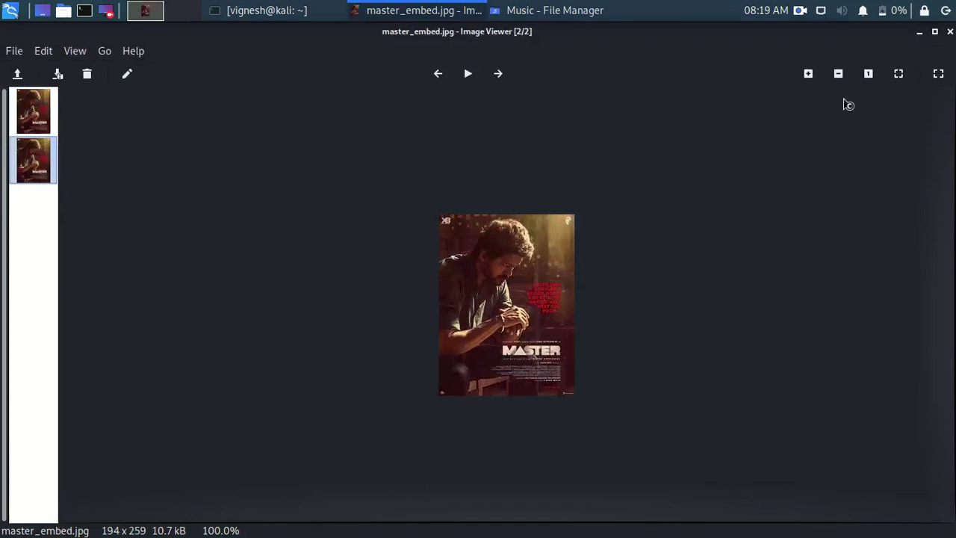
pyautogui.click(949, 32)
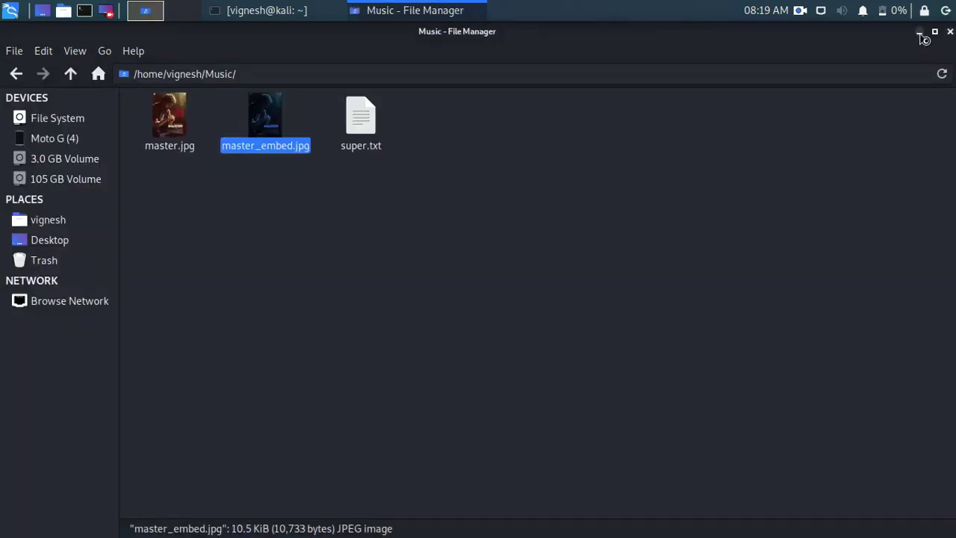
pyautogui.click(919, 32)
# Relaunch Stegosuite from the Recently Used menu
pyautogui.click(7, 9)
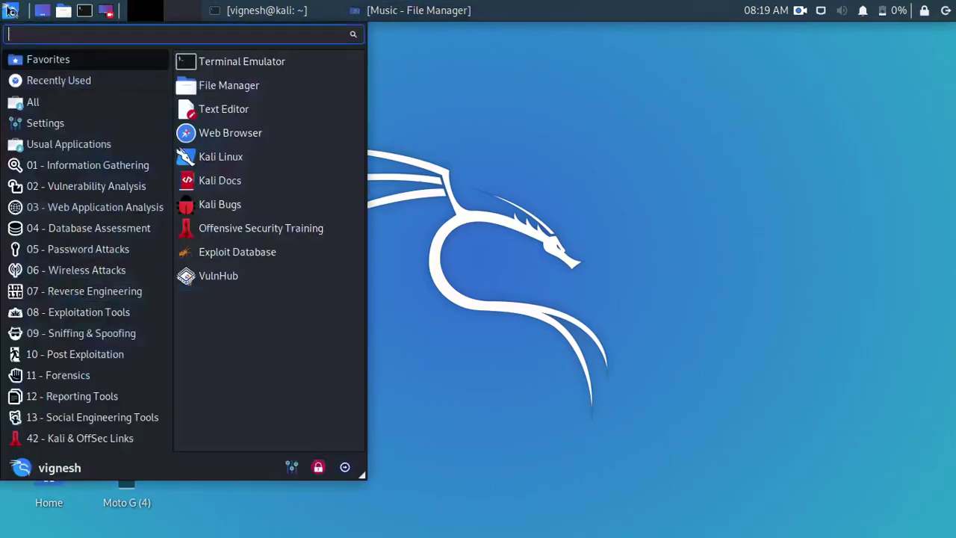
pyautogui.click(49, 79)
pyautogui.click(201, 72)
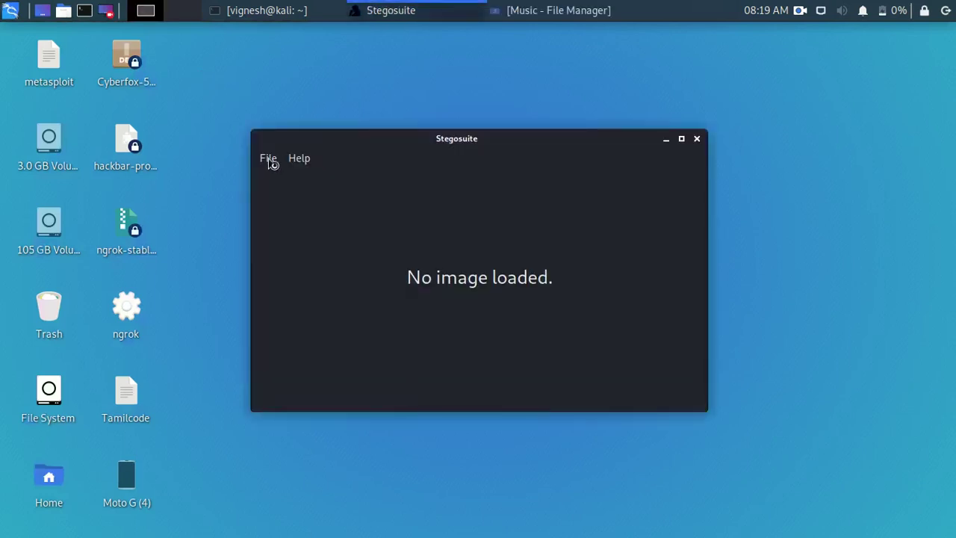
# Load master_embed.jpg from the home Music folder into Stegosuite
pyautogui.click(268, 160)
pyautogui.click(285, 182)
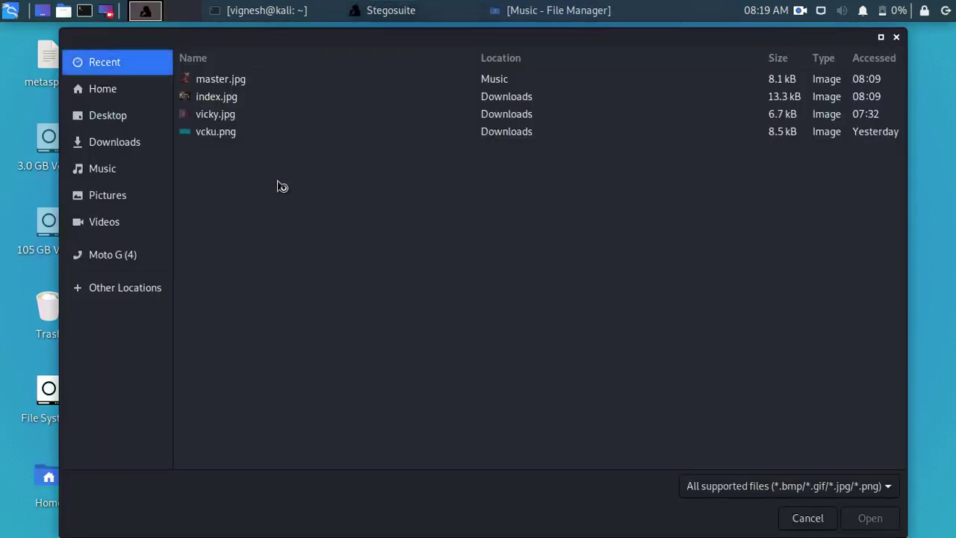
pyautogui.click(105, 89)
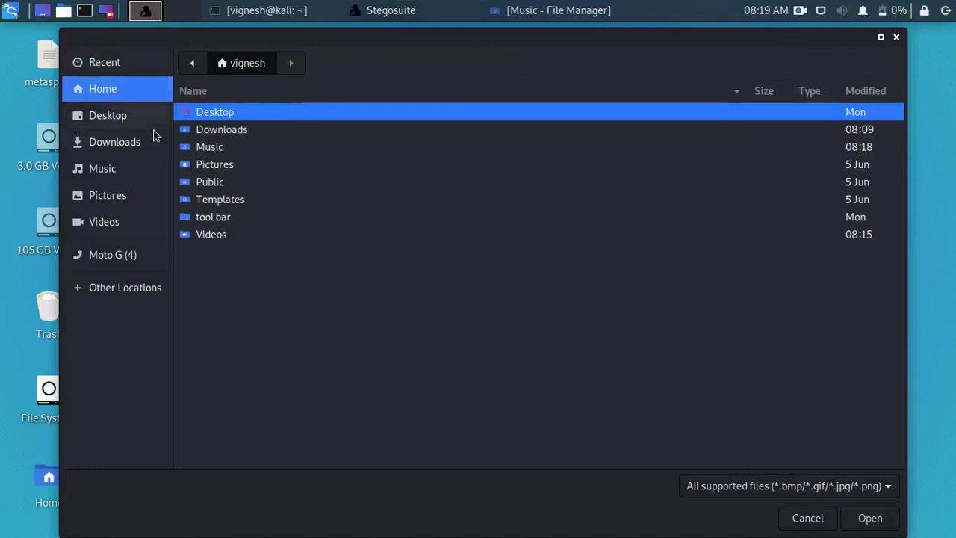
pyautogui.doubleClick(224, 147)
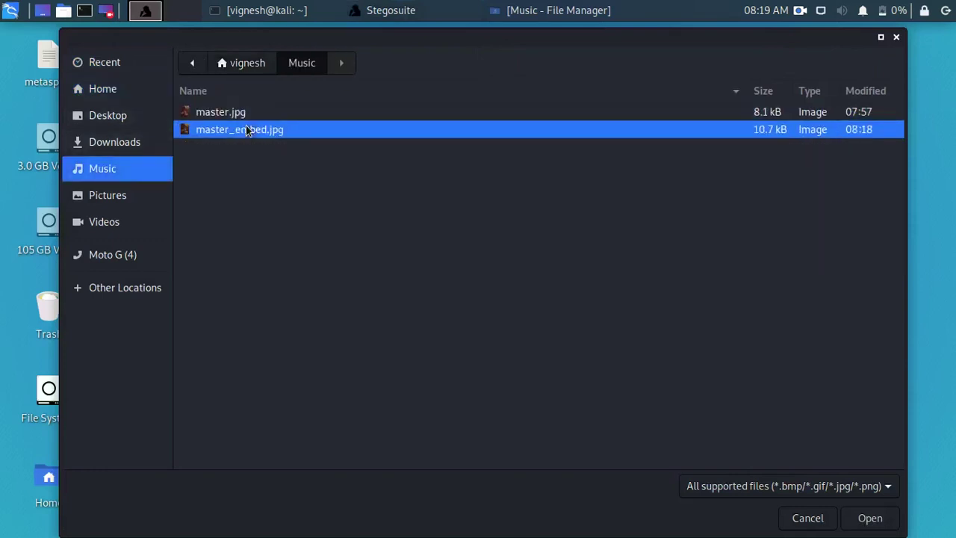
pyautogui.click(250, 130)
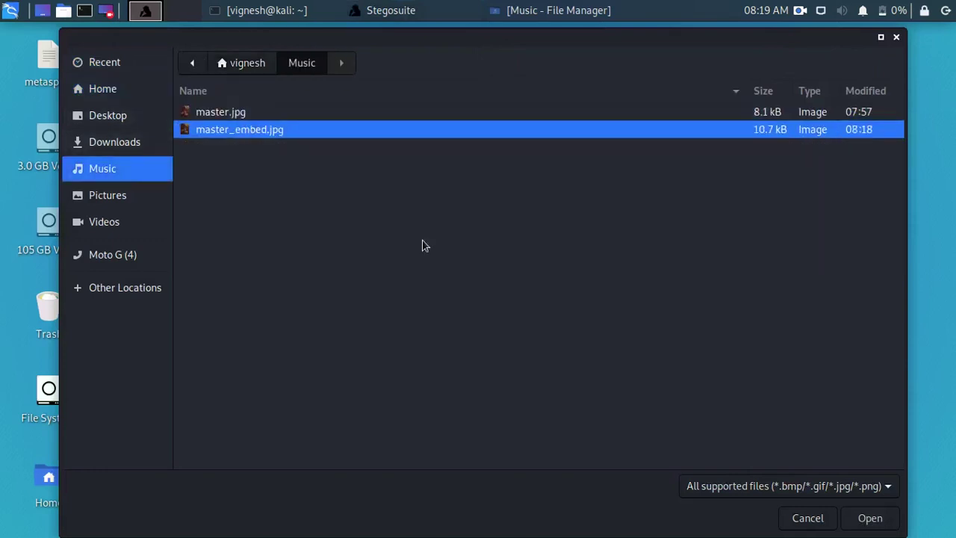
pyautogui.click(856, 524)
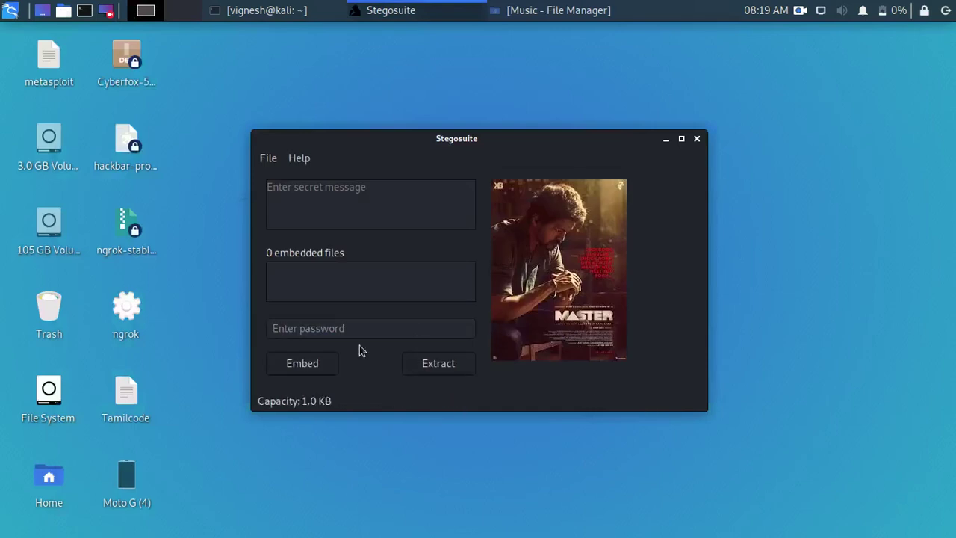
# Extract the three-line message from master_embed.jpg using the password, then close Stegosuite
pyautogui.click(330, 327)
pyautogui.write('ta')
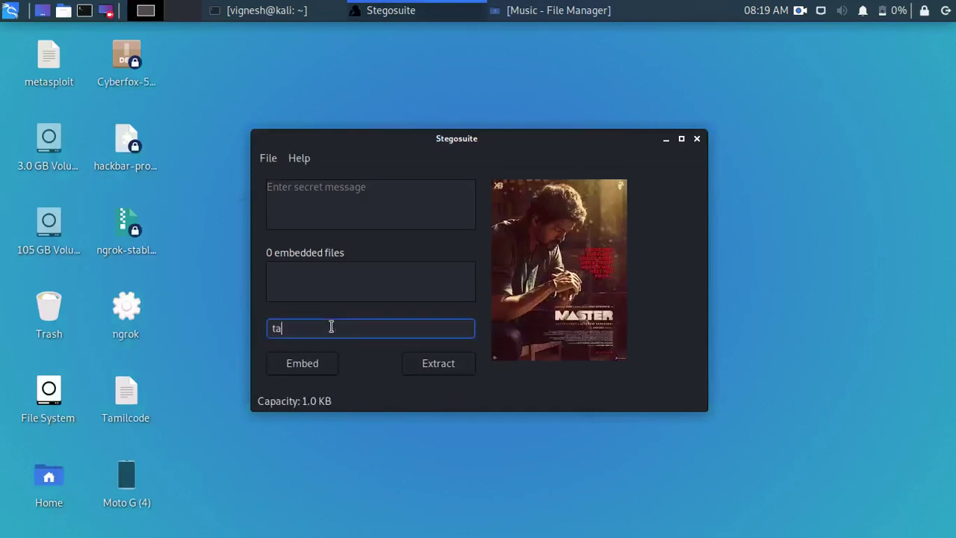
pyautogui.write('milcode')
pyautogui.click(435, 365)
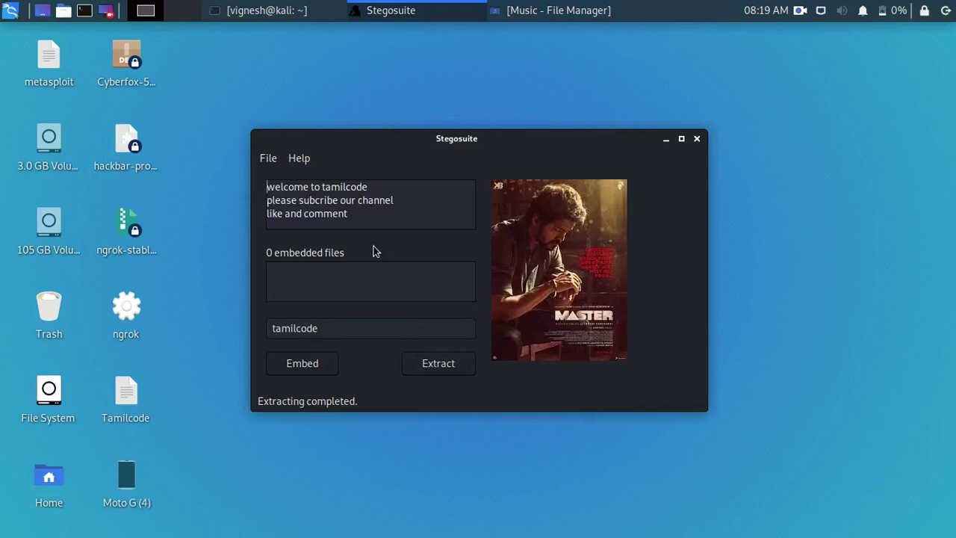
pyautogui.moveTo(267, 200); pyautogui.dragTo(374, 200)
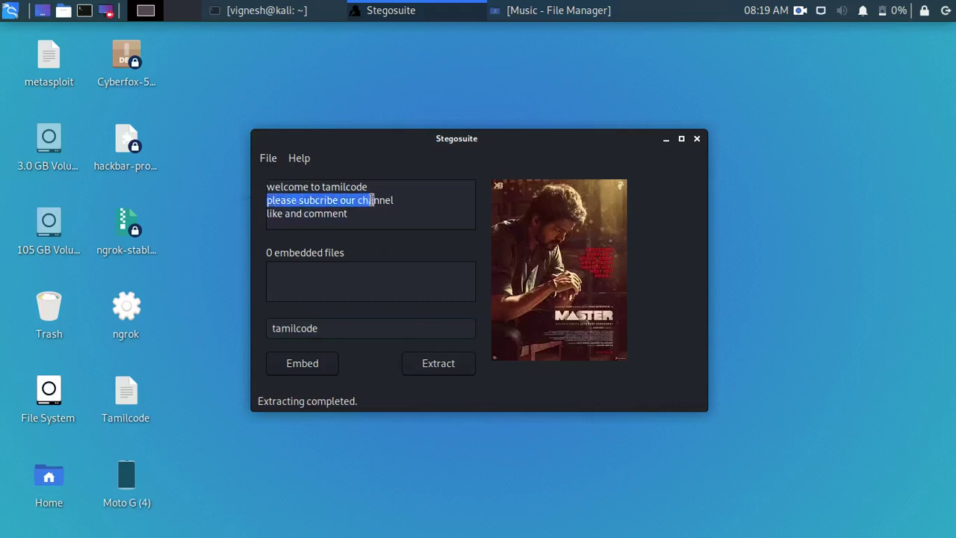
pyautogui.click(371, 200)
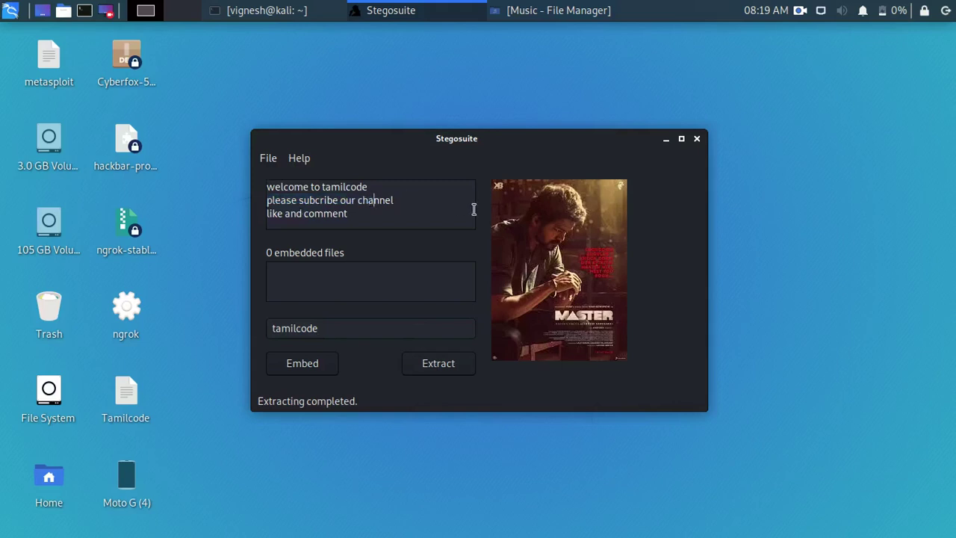
pyautogui.click(697, 139)
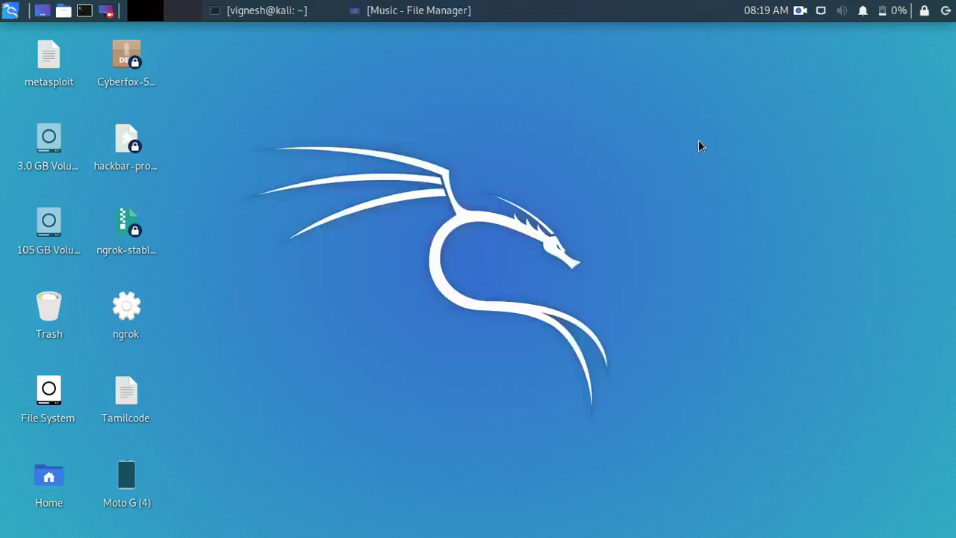
# Rerun sudo apt install stegosuite from command history in the terminal
pyautogui.click(267, 10)
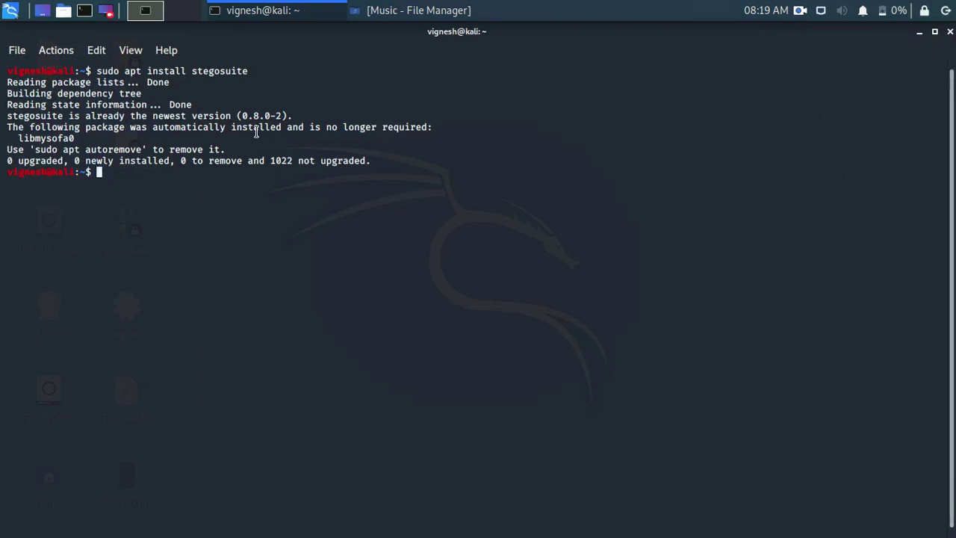
pyautogui.press('Up')
pyautogui.press('Up')
pyautogui.press('Down')
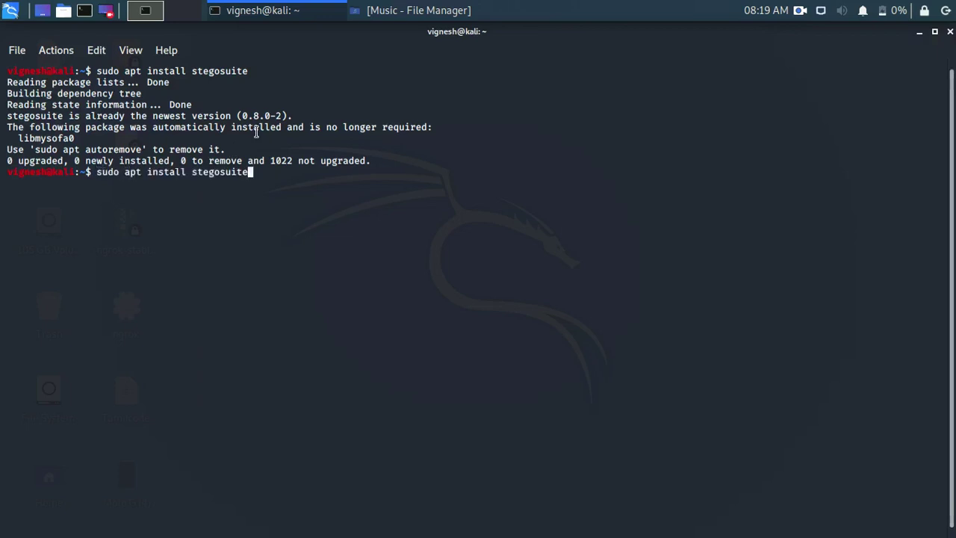
pyautogui.press('Up')
pyautogui.press('Down')
pyautogui.press('Return')
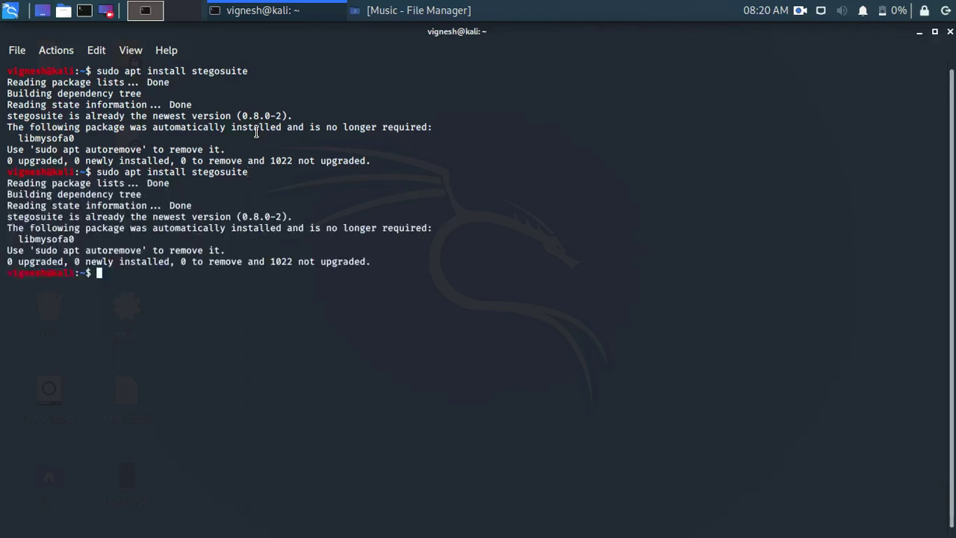
# Open a root shell with sudo su and enter the command 'steghide --help'
pyautogui.write('sudo su')
pyautogui.press('Return')
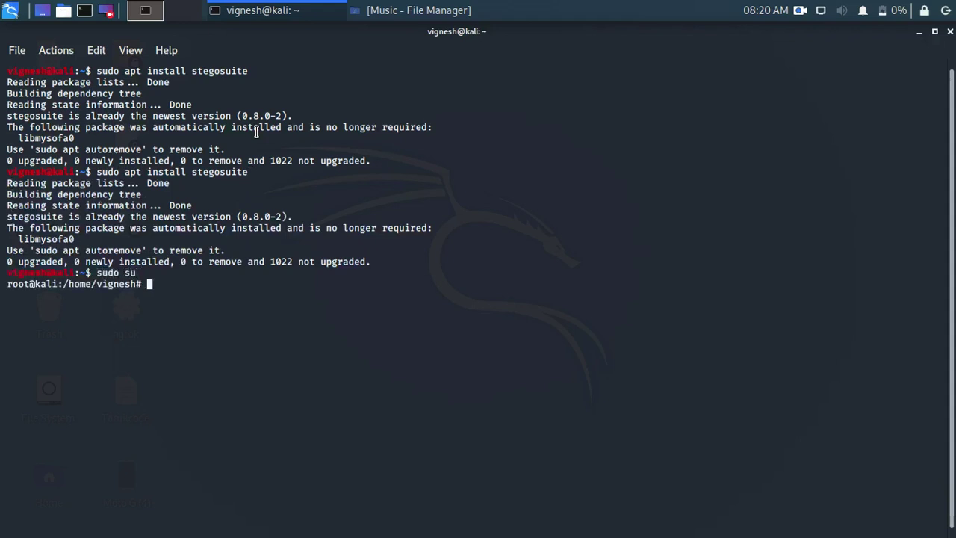
pyautogui.write('apt install steguiode')
pyautogui.press('Left')
pyautogui.press('Left')
pyautogui.press('Left')
pyautogui.press('Left')
pyautogui.press('Left')
pyautogui.press('Left')
pyautogui.press('Left')
pyautogui.press('Left')
pyautogui.press('Left')
pyautogui.press('Left')
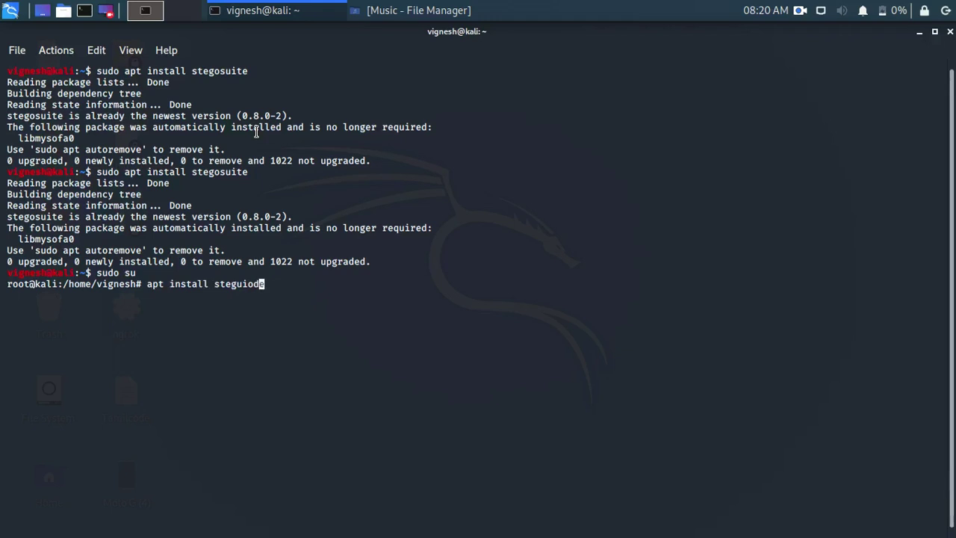
pyautogui.press('BackSpace')
pyautogui.press('BackSpace')
pyautogui.press('BackSpace')
pyautogui.press('BackSpace')
pyautogui.press('BackSpace')
pyautogui.press('BackSpace')
pyautogui.press('BackSpace')
pyautogui.press('BackSpace')
pyautogui.press('BackSpace')
pyautogui.press('BackSpace')
pyautogui.press('BackSpace')
pyautogui.press('Right')
pyautogui.press('Right')
pyautogui.press('Right')
pyautogui.press('Right')
pyautogui.press('Right')
pyautogui.press('Right')
pyautogui.press('Right')
pyautogui.press('Right')
pyautogui.press('Right')
pyautogui.press('Right')
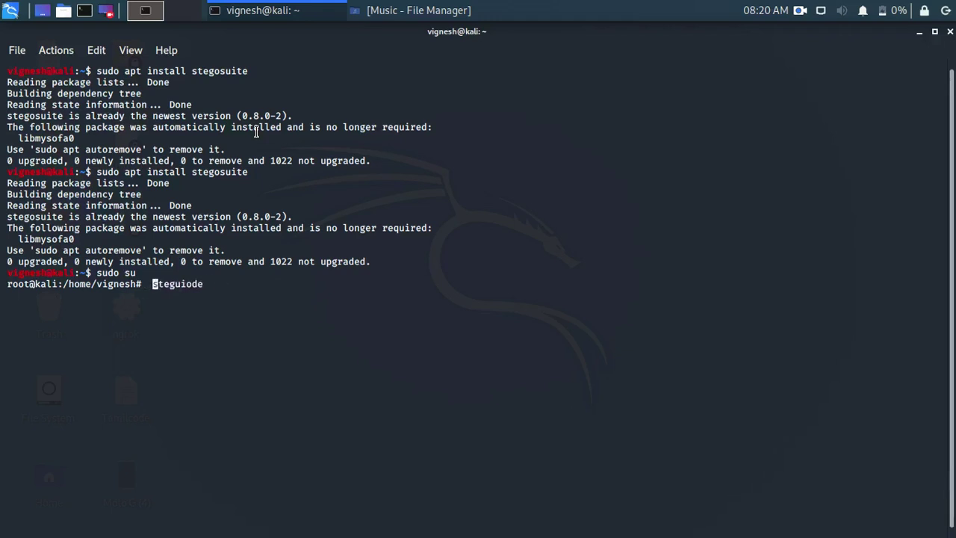
pyautogui.press('BackSpace')
pyautogui.press('BackSpace')
pyautogui.press('BackSpace')
pyautogui.press('BackSpace')
pyautogui.press('BackSpace')
pyautogui.write('hide --help')
# Run steghide --help and scroll up through its output
pyautogui.press('Return')
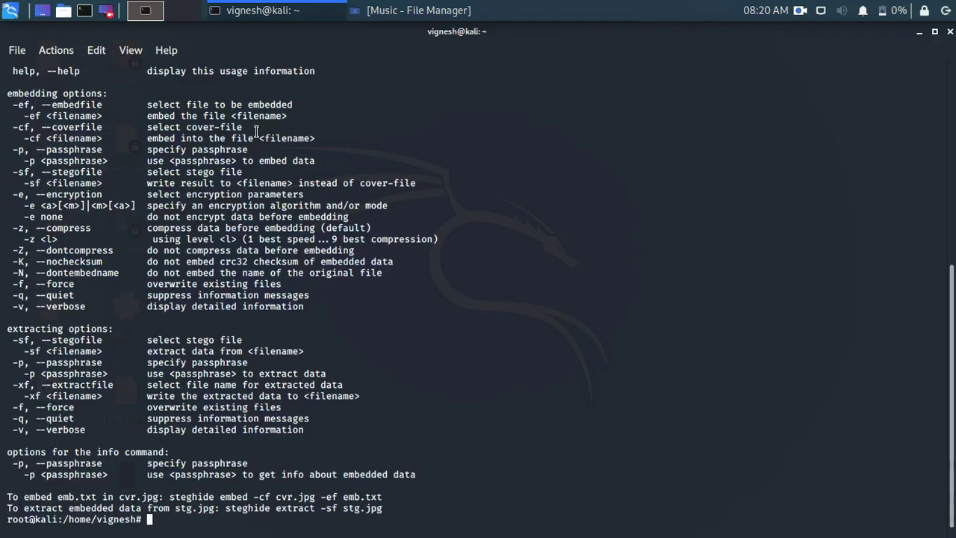
pyautogui.scroll(3, 836, 417)
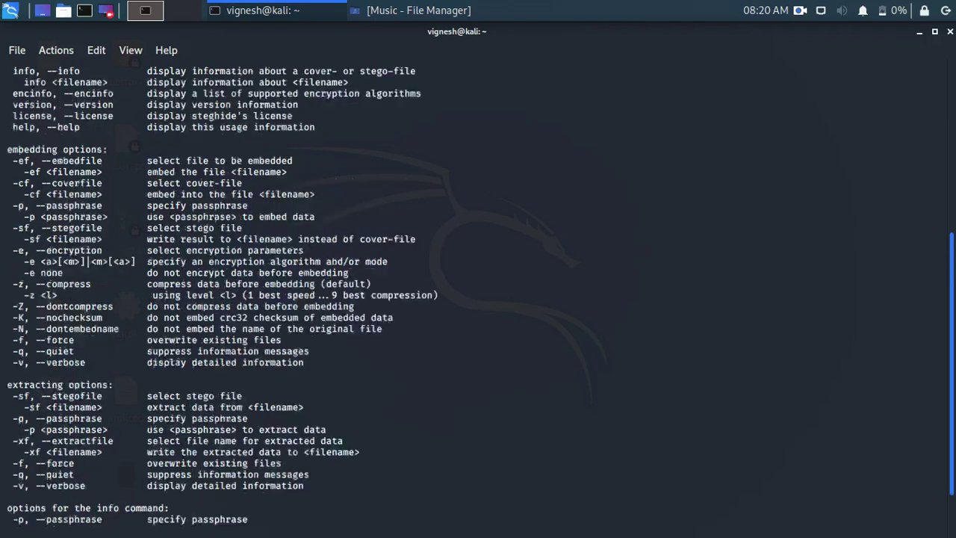
pyautogui.scroll(2, 713, 291)
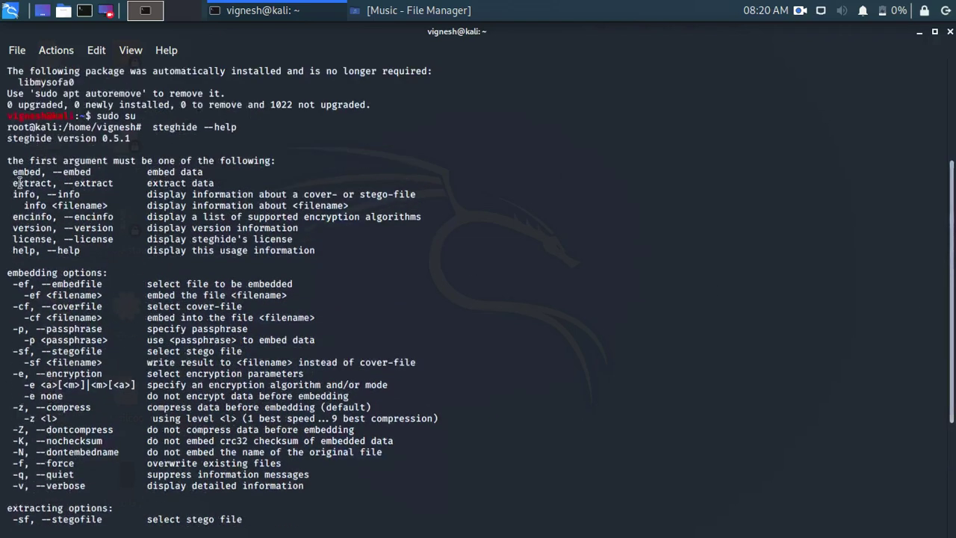
# Highlight the embed, extract and info command lines in the steghide help
pyautogui.moveTo(9, 174); pyautogui.dragTo(224, 171)
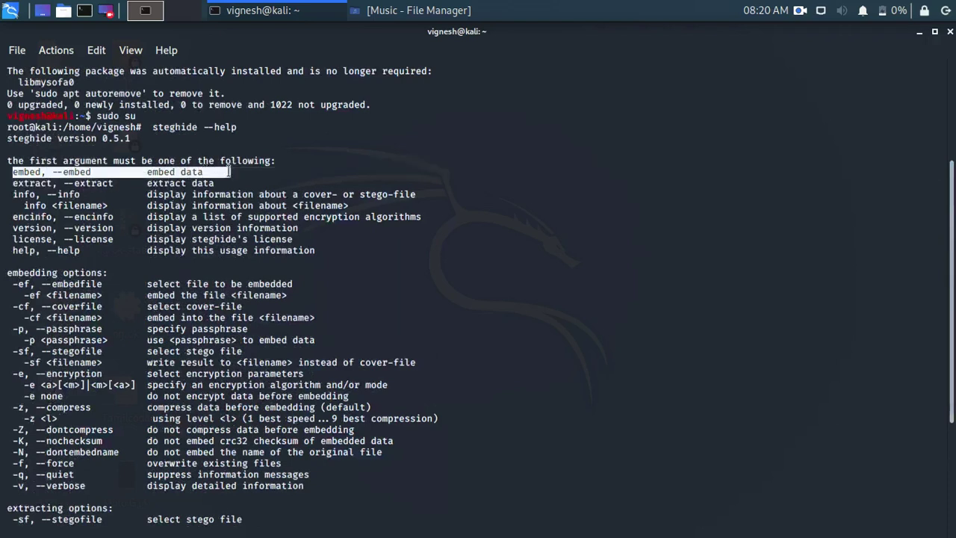
pyautogui.click(223, 171)
pyautogui.moveTo(52, 172); pyautogui.dragTo(217, 179)
pyautogui.click(218, 173)
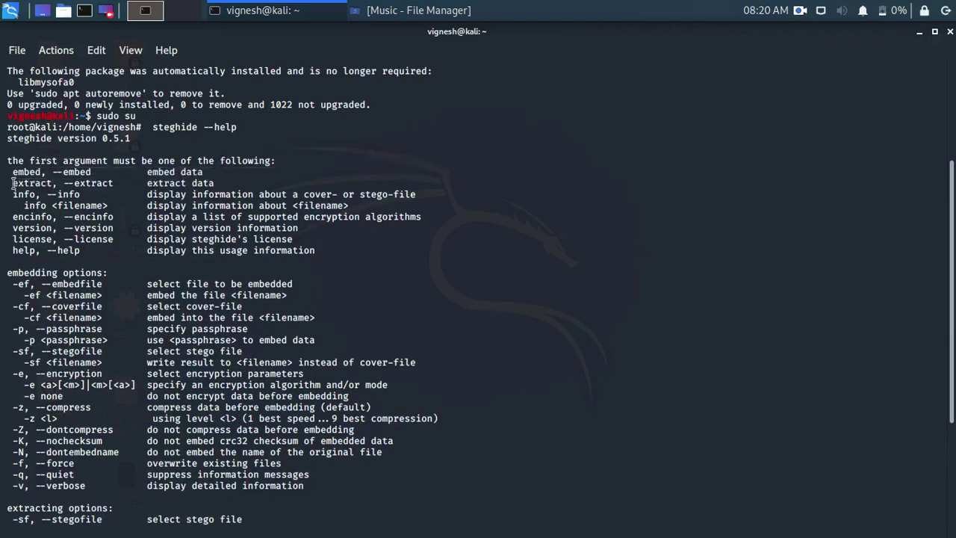
pyautogui.moveTo(12, 185); pyautogui.dragTo(202, 183)
pyautogui.click(217, 182)
pyautogui.moveTo(8, 195); pyautogui.dragTo(271, 194)
pyautogui.click(271, 194)
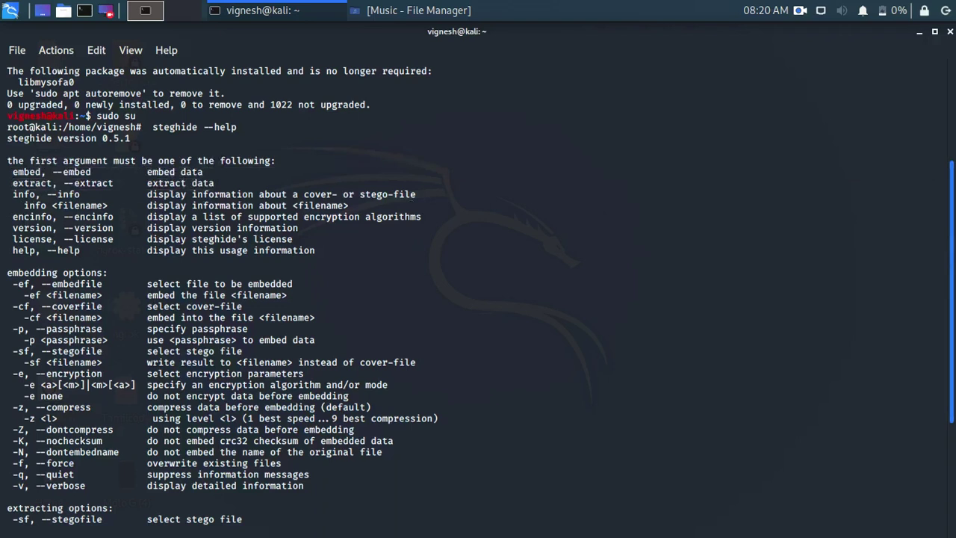
pyautogui.moveTo(952, 260); pyautogui.dragTo(953, 367)
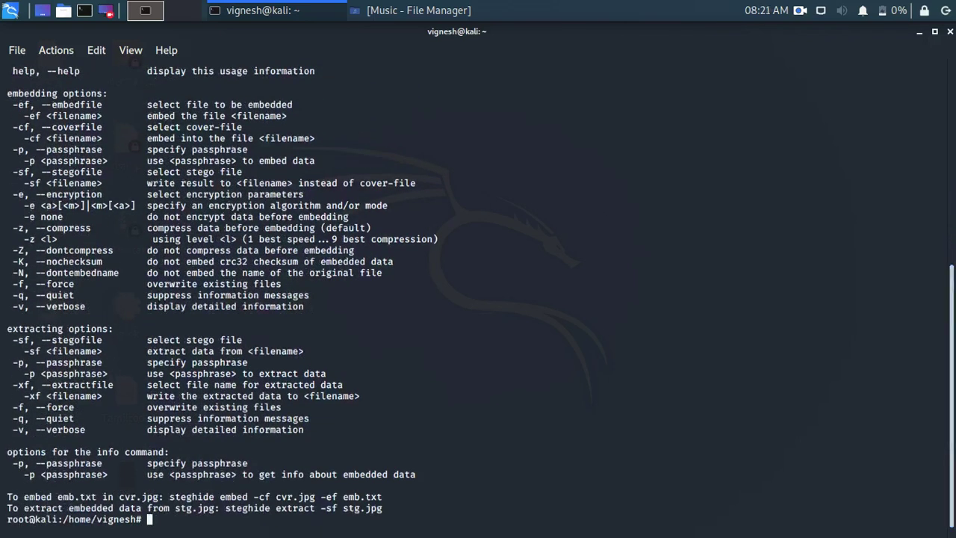
# Highlight the -p passphrase option and the embed example with emb.txt, then bring the Music file manager forward
pyautogui.moveTo(11, 163); pyautogui.dragTo(122, 164)
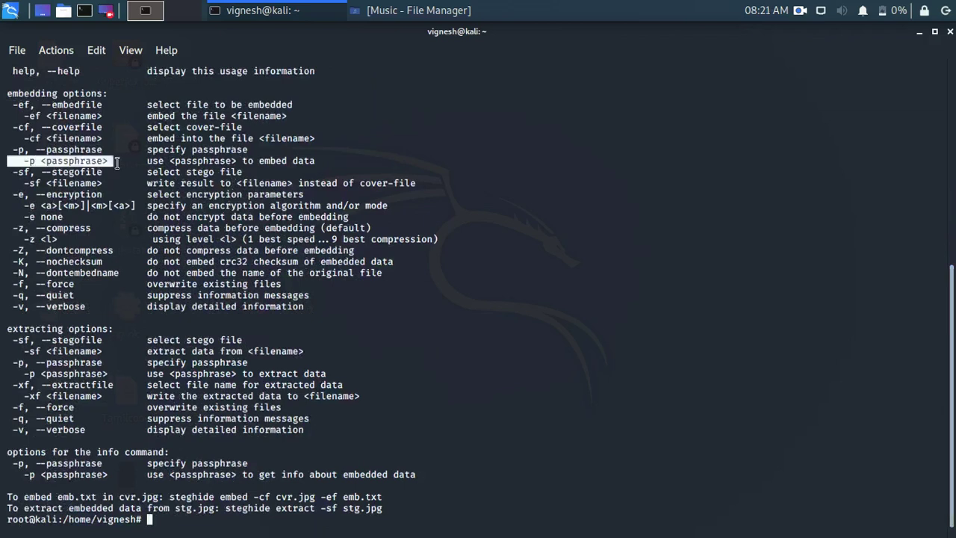
pyautogui.click(121, 163)
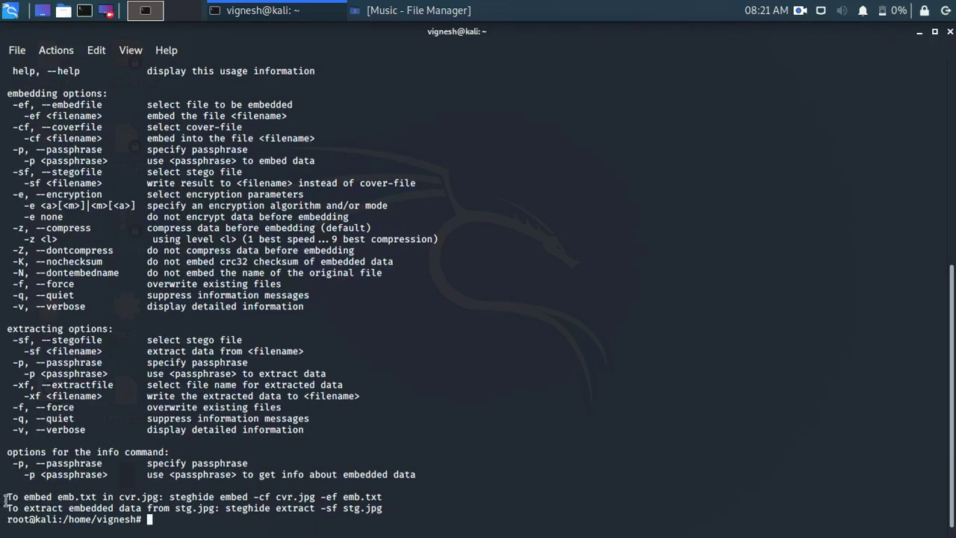
pyautogui.moveTo(3, 495); pyautogui.dragTo(295, 497)
pyautogui.click(157, 496)
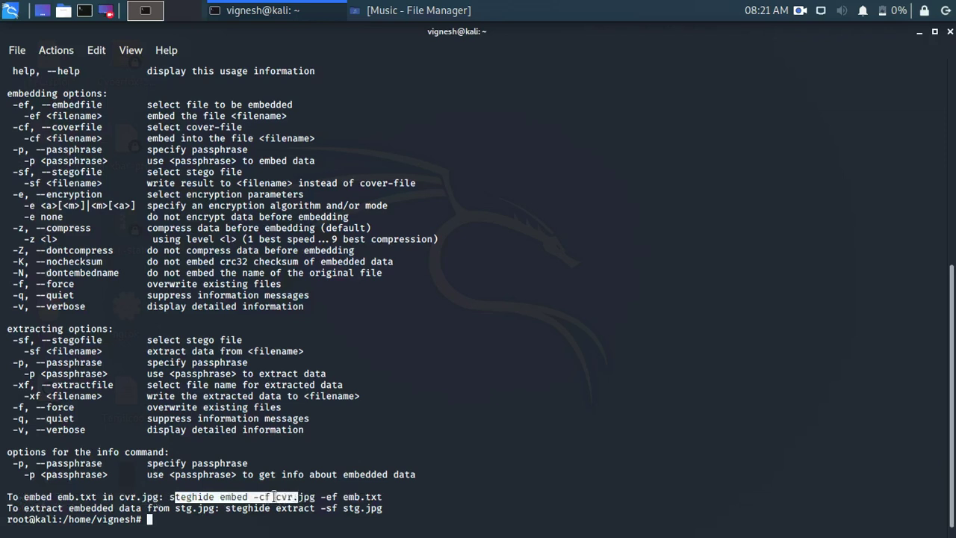
pyautogui.click(276, 497)
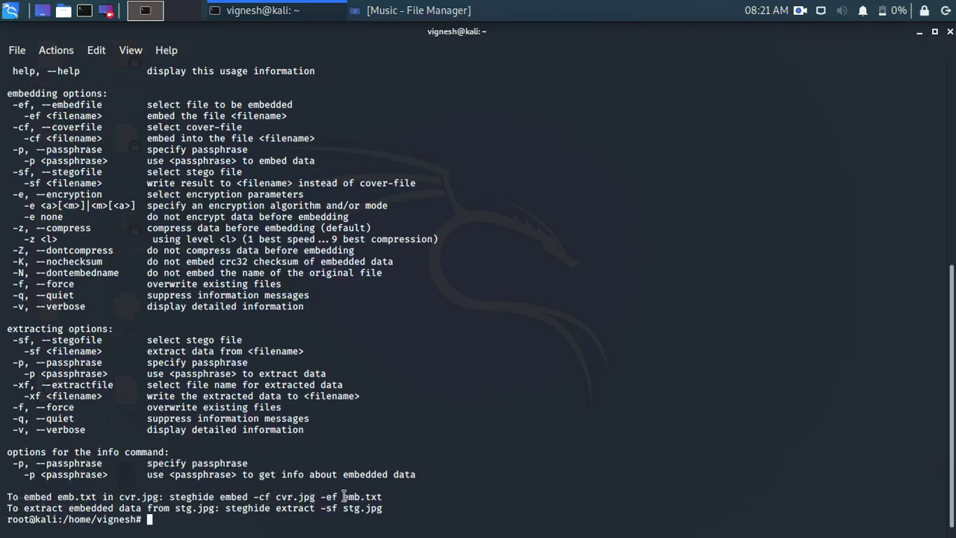
pyautogui.moveTo(342, 497); pyautogui.dragTo(403, 498)
pyautogui.click(402, 500)
pyautogui.click(395, 6)
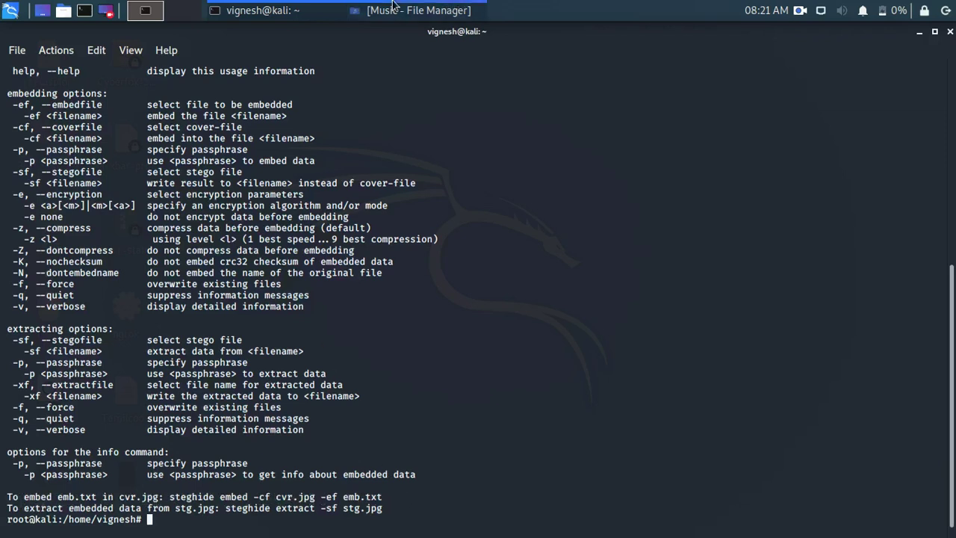
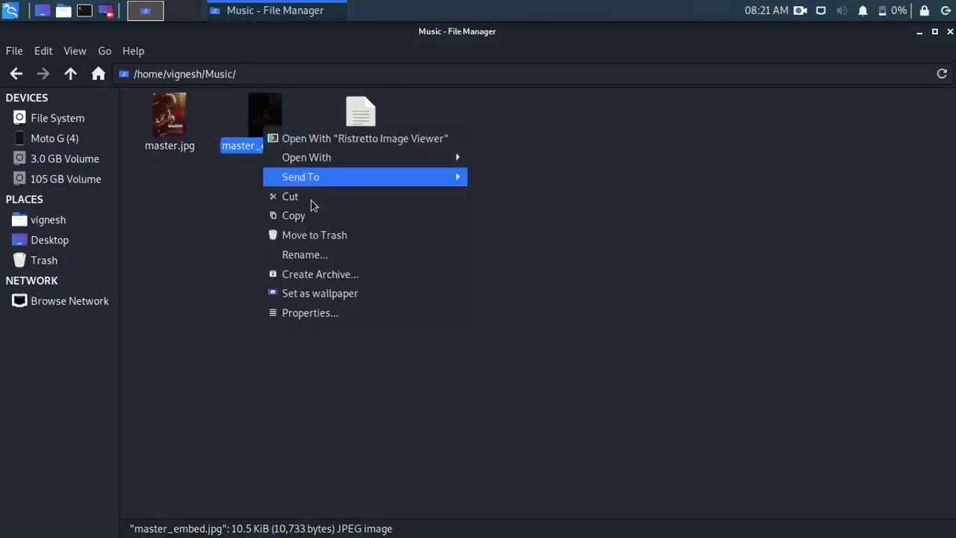
# Trash the leftover master_embed.jpg and open super.txt to check its text
pyautogui.click(325, 235)
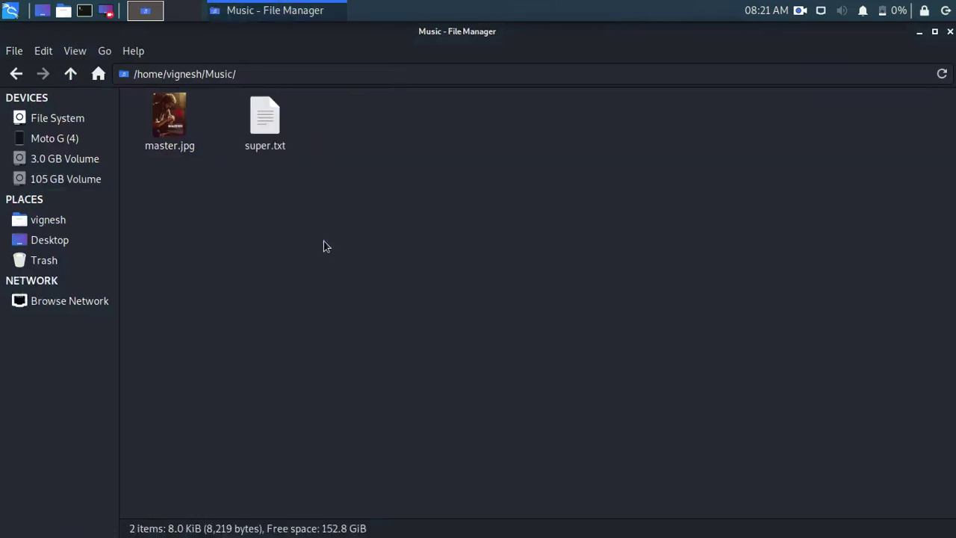
pyautogui.doubleClick(272, 128)
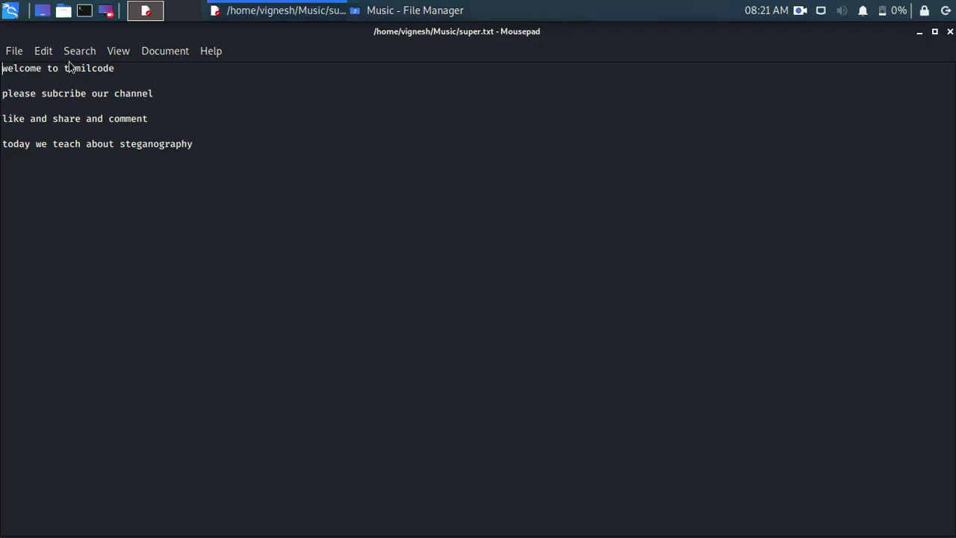
# Review super.txt's four-line message, close Mousepad, and open a terminal in the Music folder
pyautogui.moveTo(2, 65); pyautogui.dragTo(189, 145)
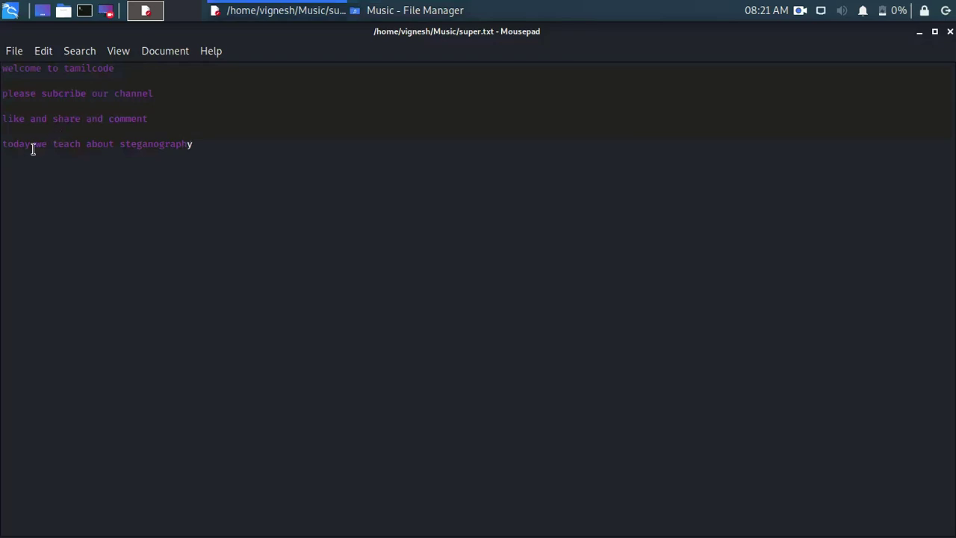
pyautogui.click(950, 32)
pyautogui.click(493, 167)
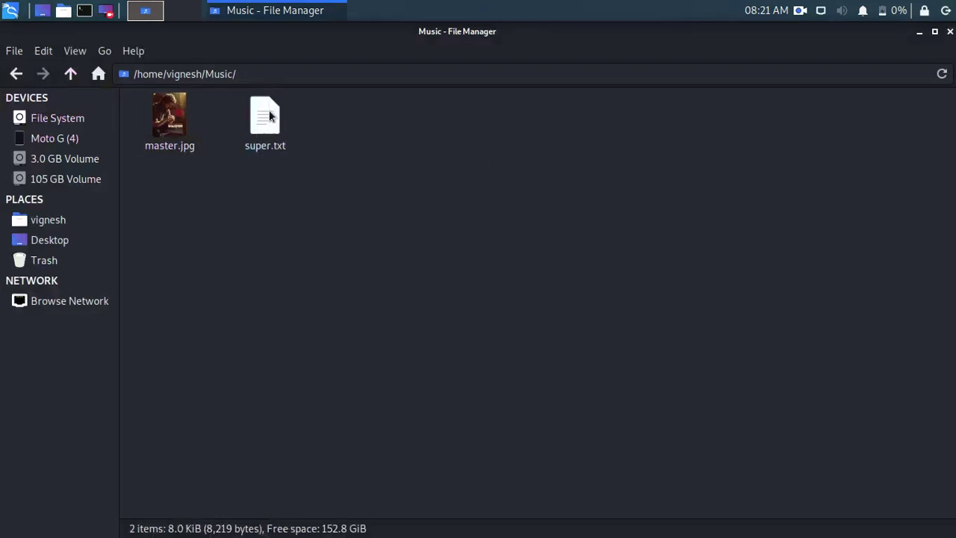
pyautogui.rightClick(319, 156)
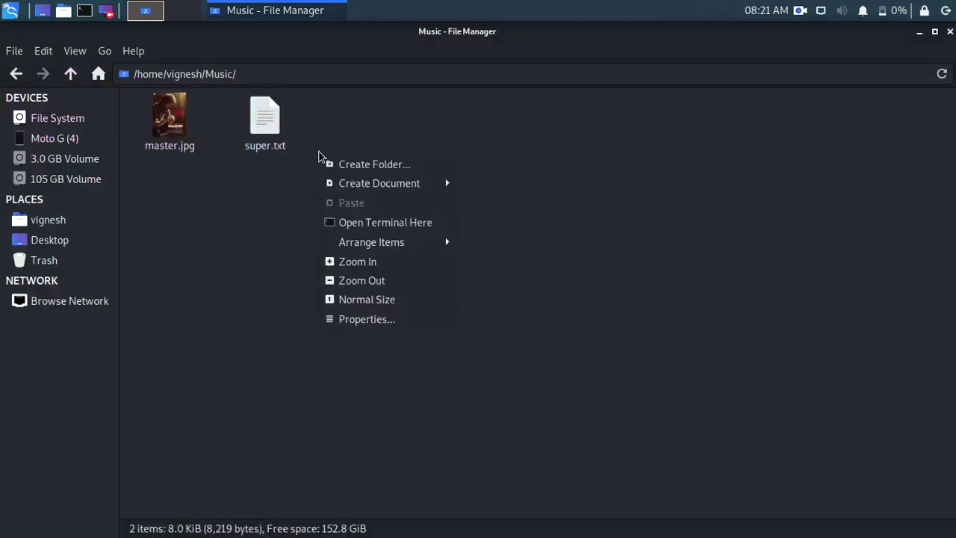
pyautogui.click(405, 228)
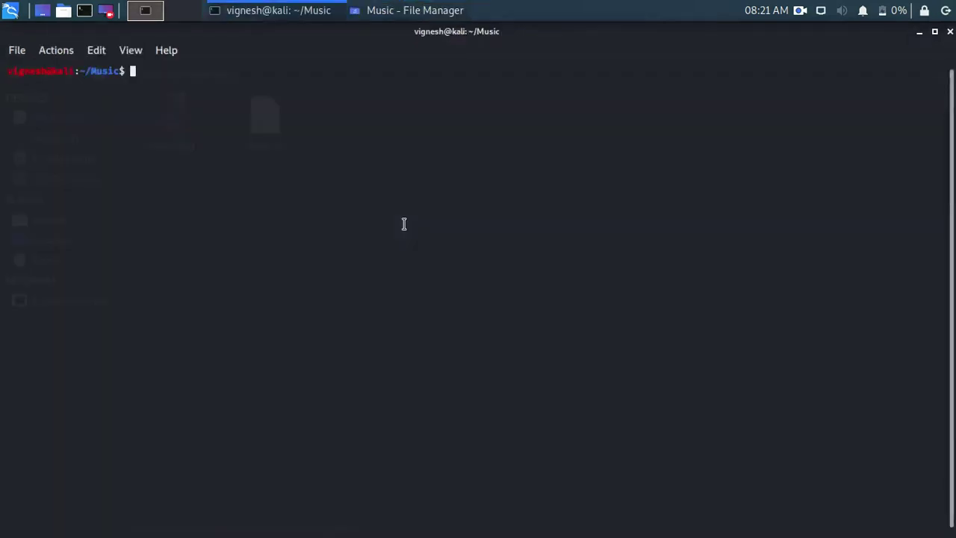
# Become root with sudo su and the password, then recall steghide --help over 'apt install steguiode'
pyautogui.write('sudo su')
pyautogui.press('Return')
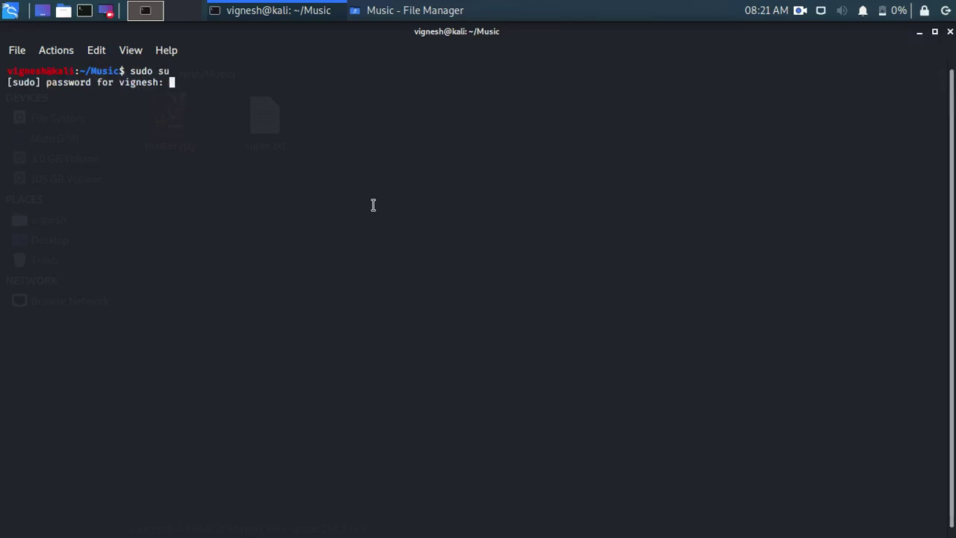
pyautogui.press('Return')
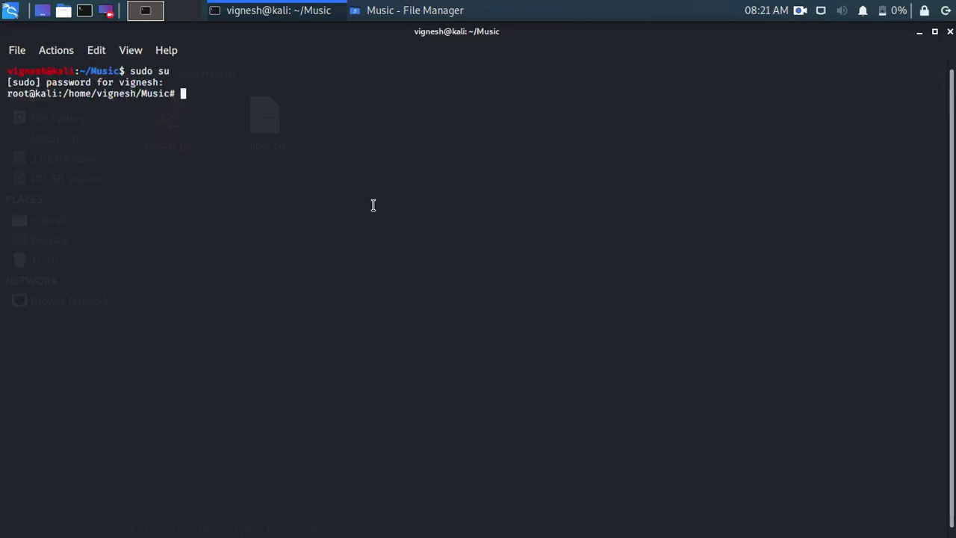
pyautogui.write('apt install steguiode')
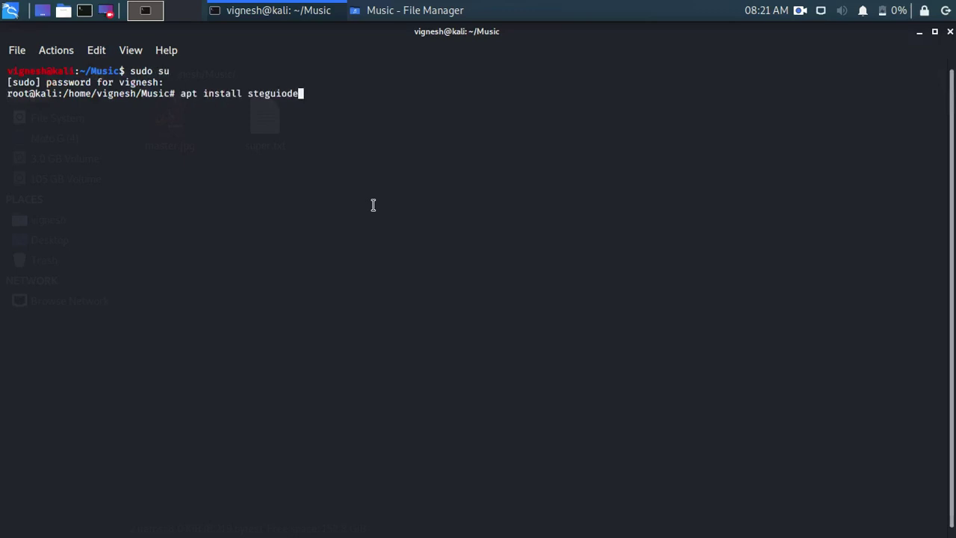
pyautogui.press('Up')
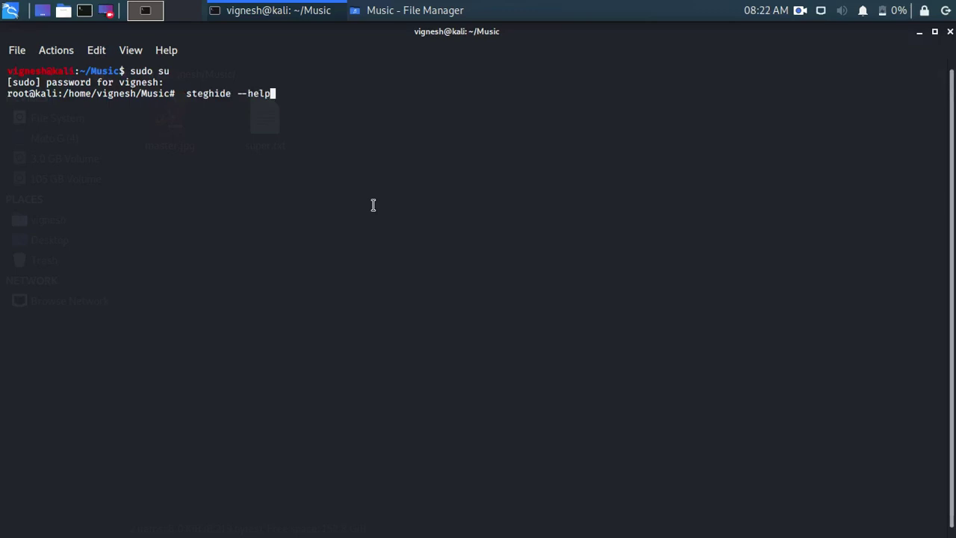
# Run steghide --help and scroll up to the top of its usage output
pyautogui.press('Return')
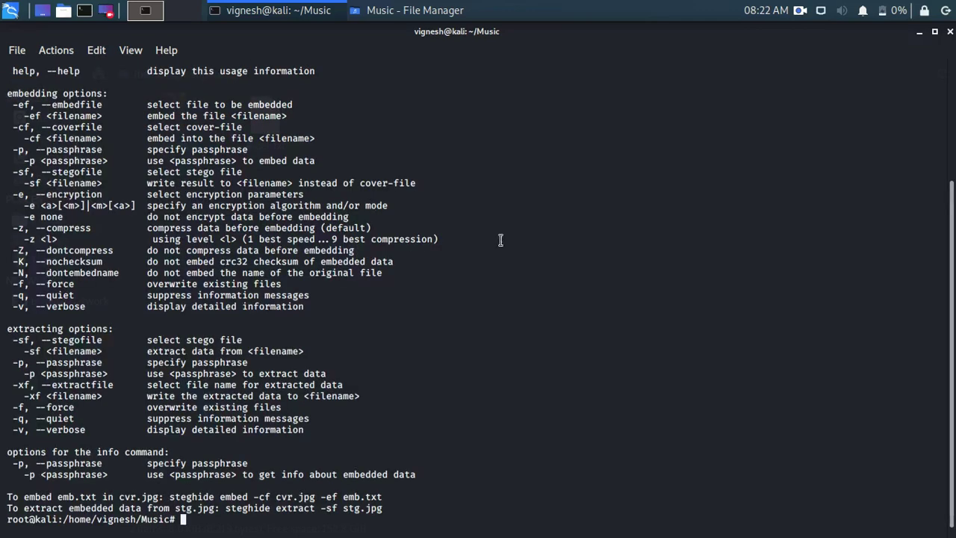
pyautogui.scroll(2, 952, 344)
pyautogui.scroll(2, 952, 344)
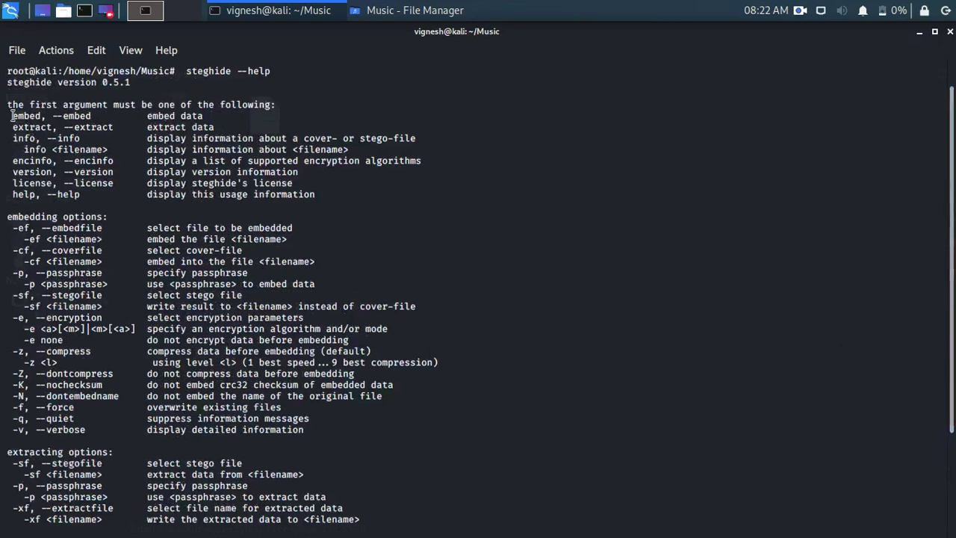
# Highlight the embed, extract and info command descriptions, then scroll back down to the prompt
pyautogui.moveTo(12, 116); pyautogui.dragTo(211, 116)
pyautogui.click(211, 116)
pyautogui.moveTo(4, 126); pyautogui.dragTo(198, 127)
pyautogui.click(195, 124)
pyautogui.moveTo(6, 138); pyautogui.dragTo(257, 138)
pyautogui.click(254, 135)
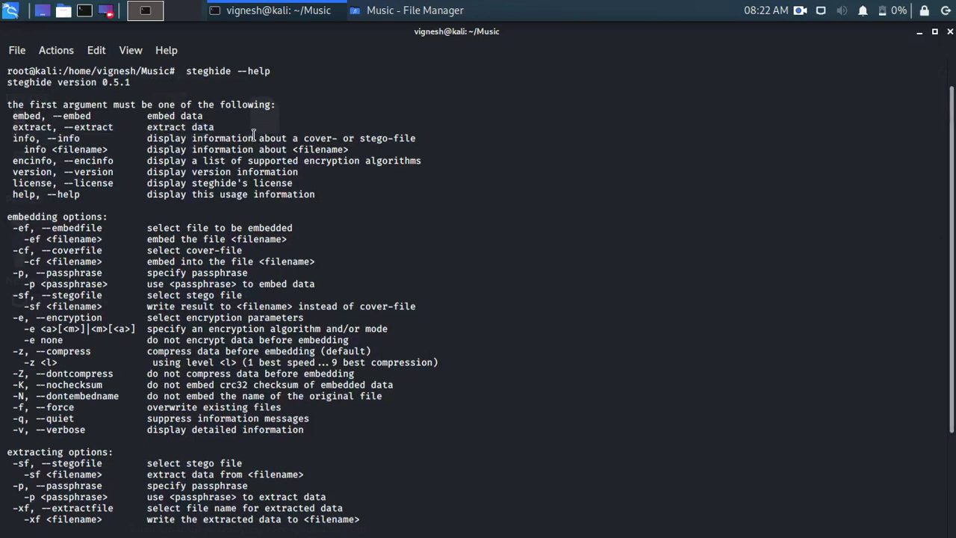
pyautogui.scroll(-4, 536, 171)
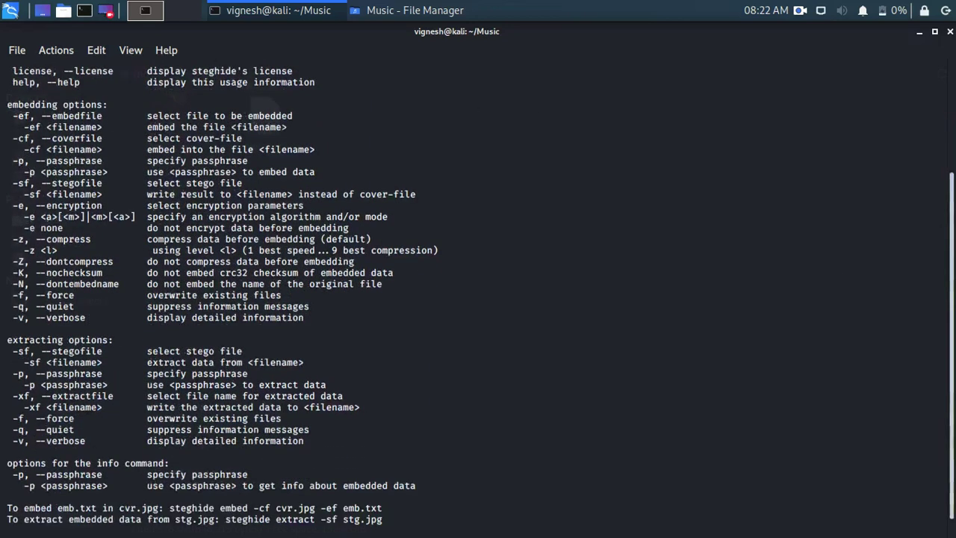
pyautogui.scroll(-1, 550, 340)
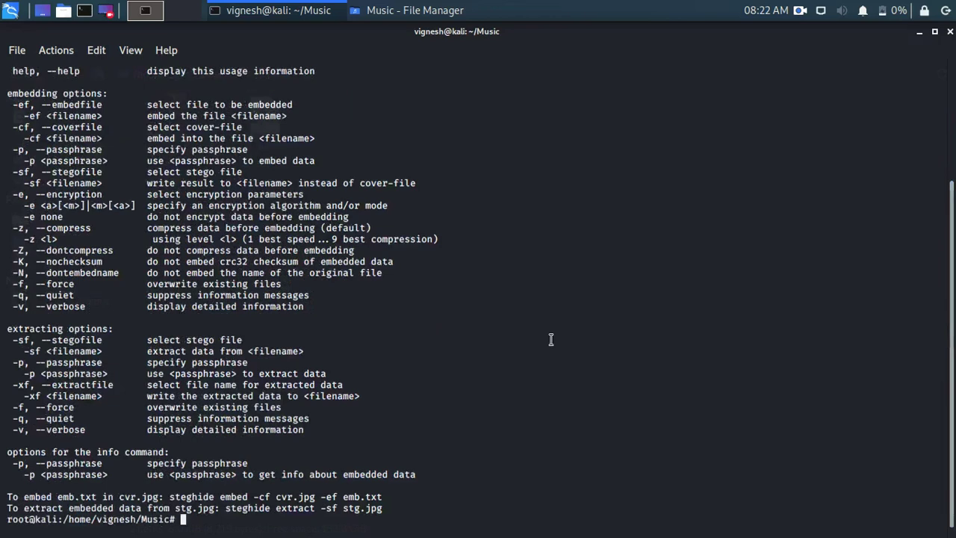
# Start the embed command 'steghide embed -cf' at the root prompt
pyautogui.write('steghi')
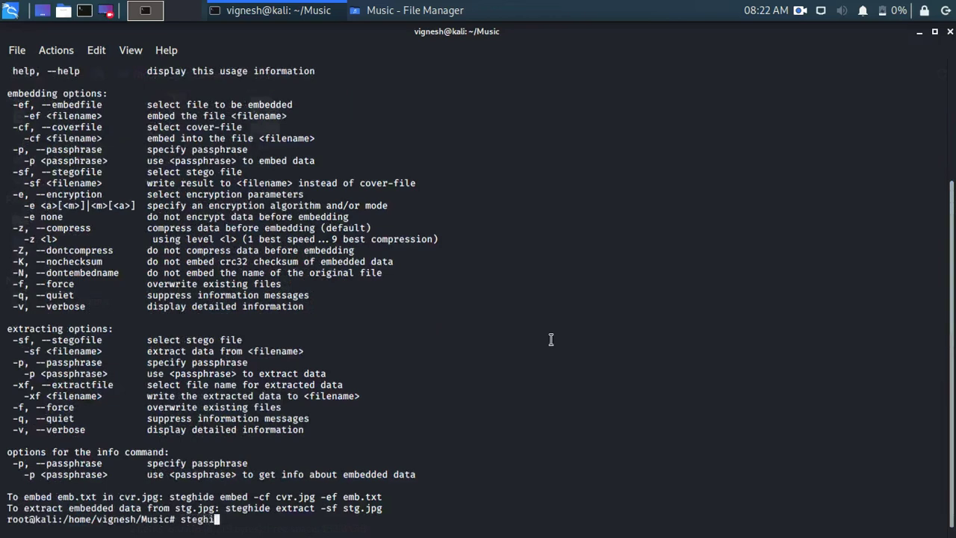
pyautogui.write('de embed ')
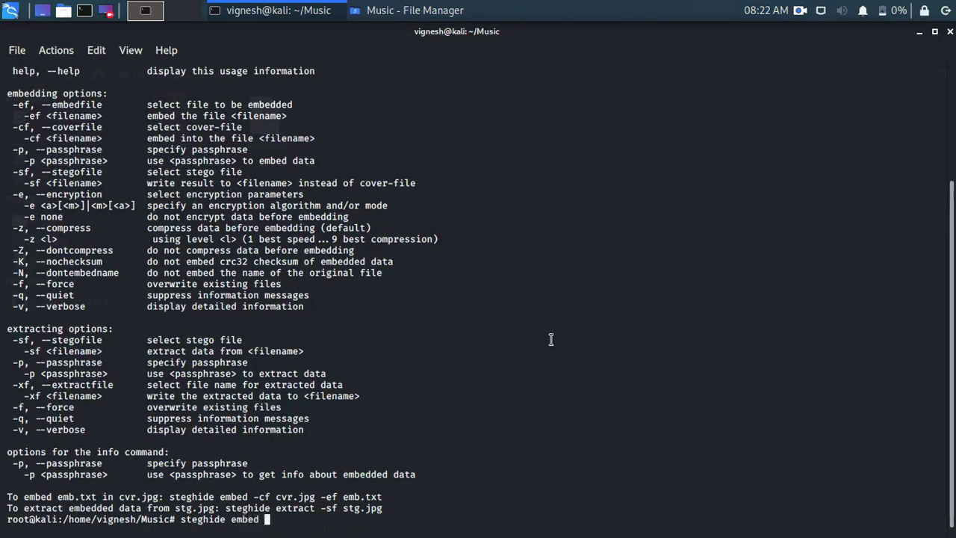
pyautogui.write('-cf')
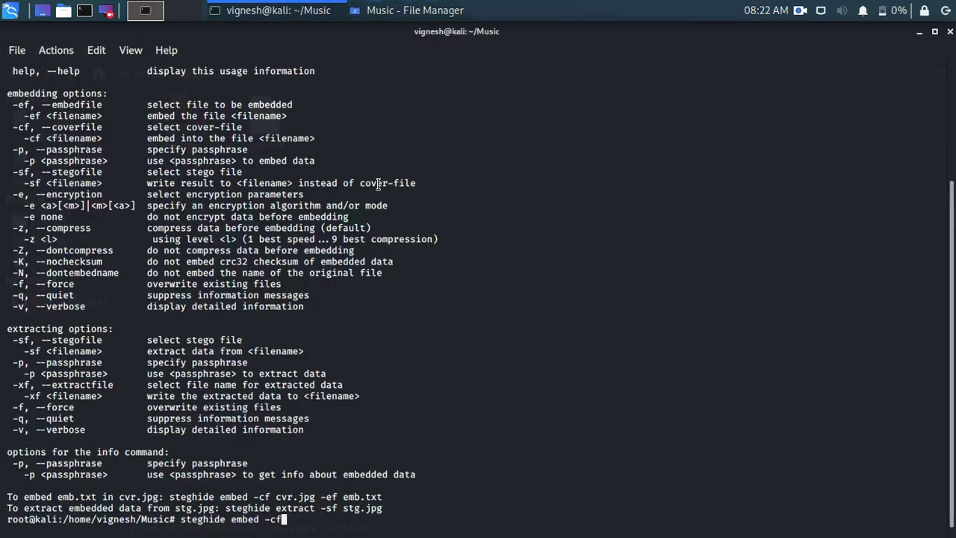
# Minimize the terminal and bring up the file actions for master.jpg in the Music folder
pyautogui.click(920, 33)
pyautogui.rightClick(158, 129)
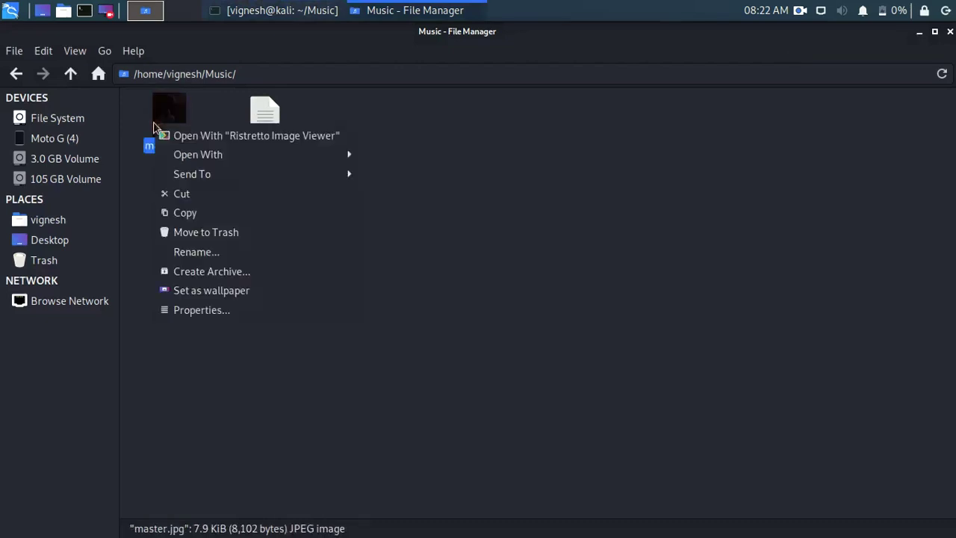
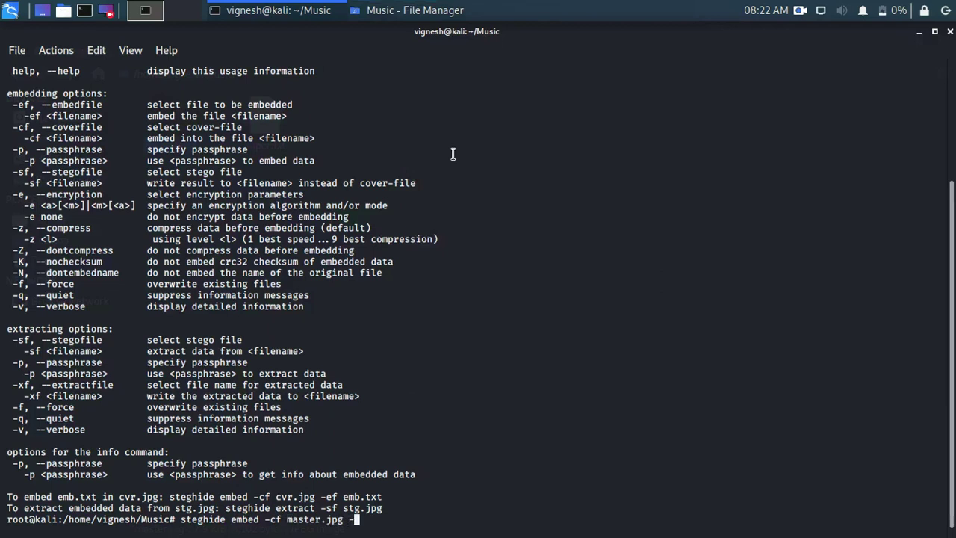
# Add -ef super.txt to the steghide embed command as the file to hide in master.jpg
# Run steghide embed -cf master.jpg -ef super.txt, enter the passphrase twice, and highlight the done message
pyautogui.write('ef super.txt')
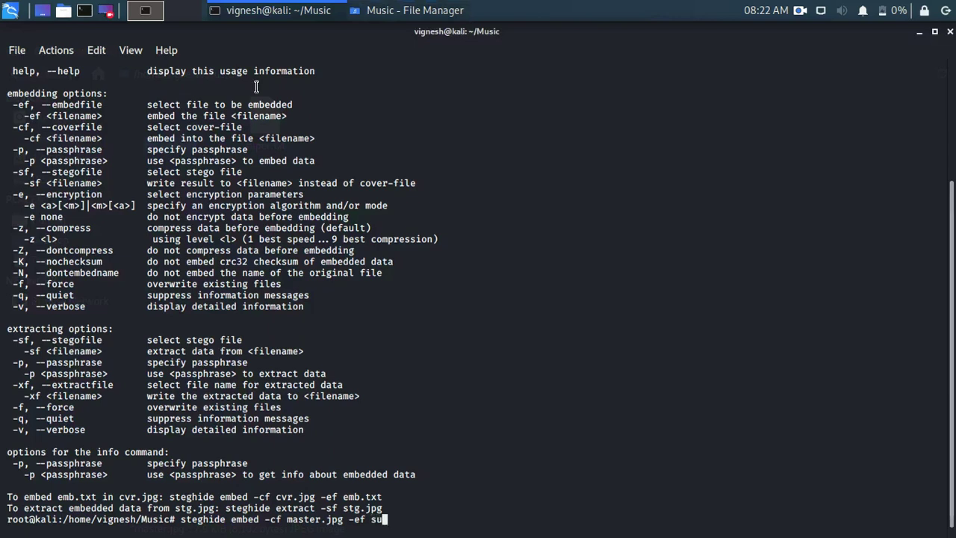
# Add -ef super.txt to the steghide embed command as the file to hide in master.jpg
# Run steghide embed -cf master.jpg -ef super.txt, enter the passphrase twice, and highlight the done message
pyautogui.write('r.txt')
pyautogui.press('Return')
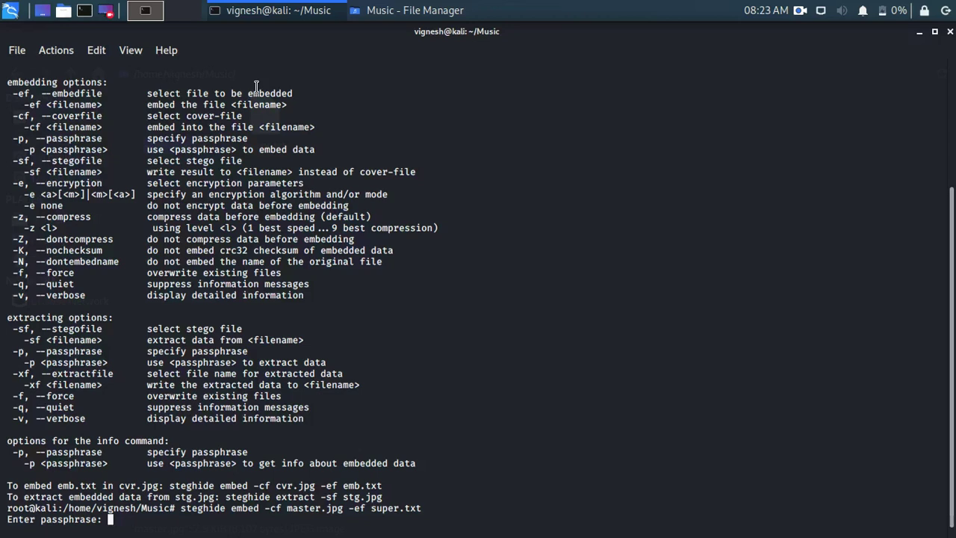
pyautogui.press('Return')
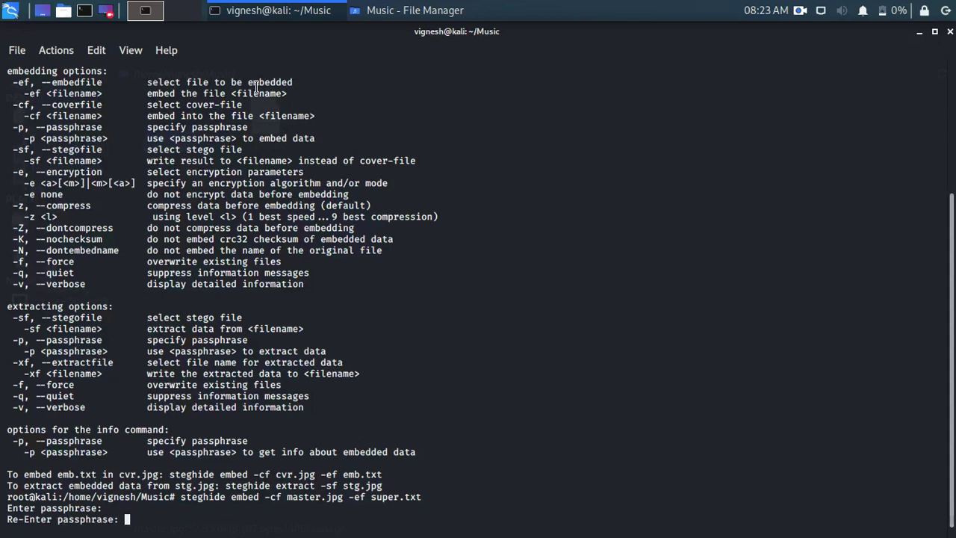
pyautogui.press('Return')
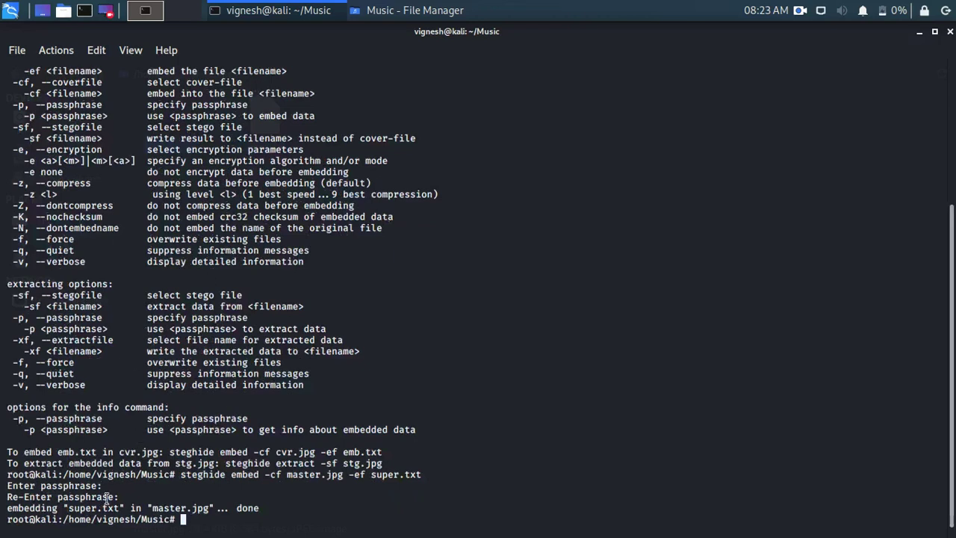
pyautogui.moveTo(69, 511); pyautogui.dragTo(213, 510)
pyautogui.click(212, 510)
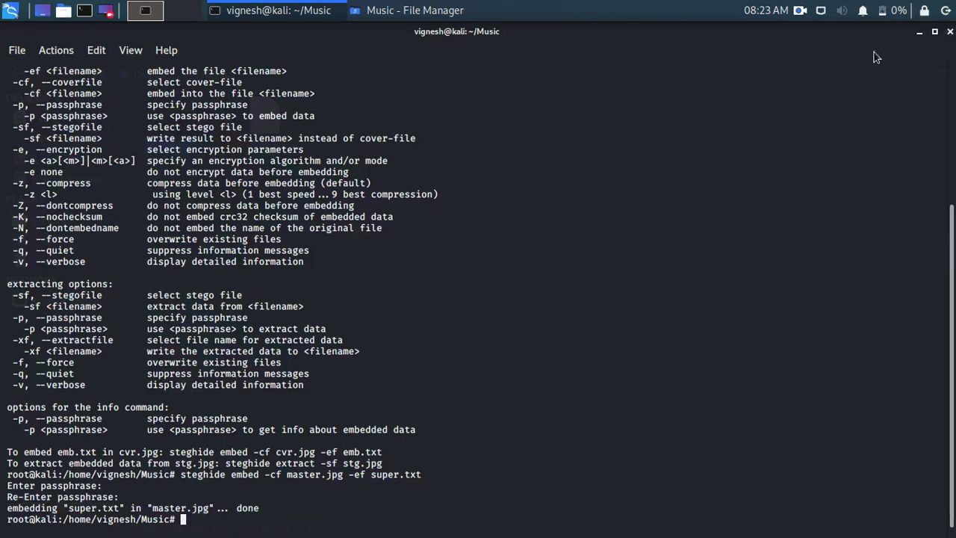
pyautogui.click(919, 31)
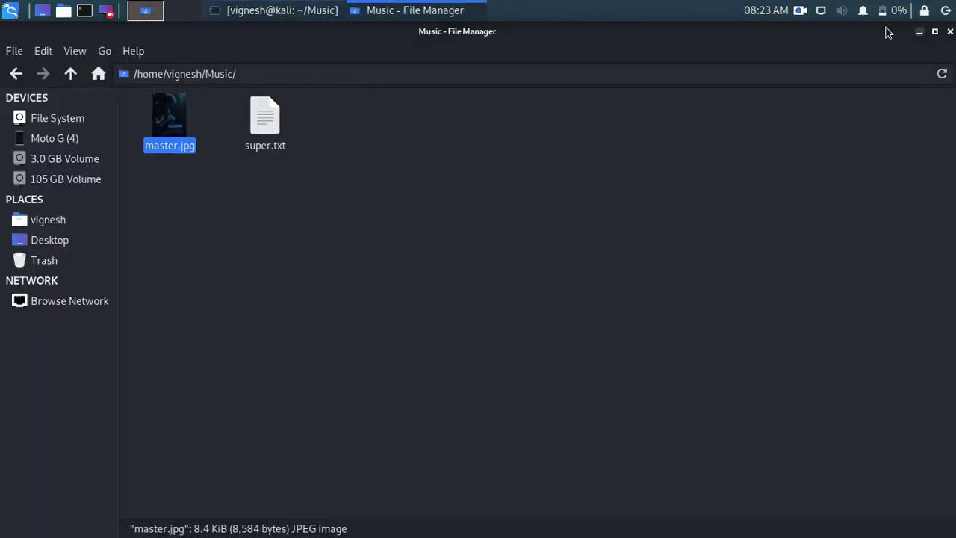
pyautogui.doubleClick(165, 136)
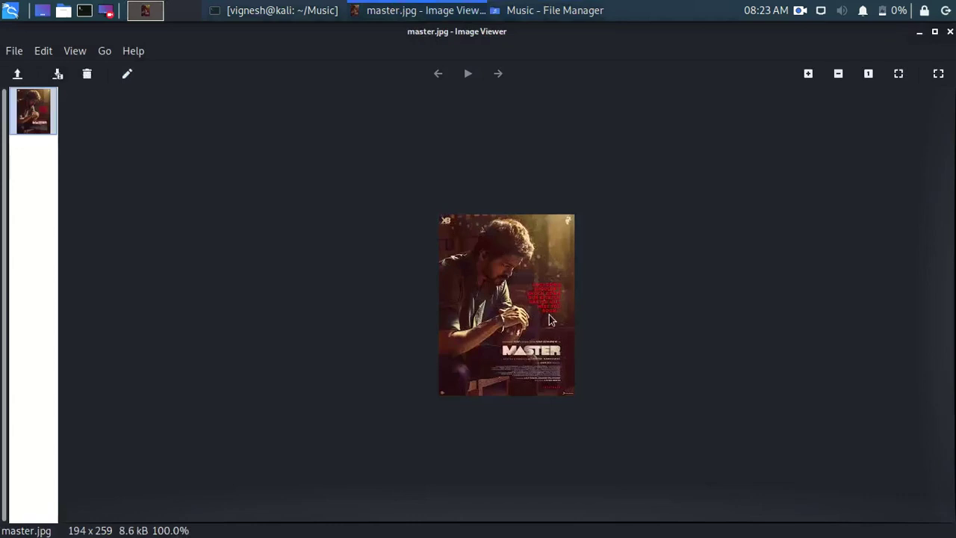
pyautogui.click(949, 32)
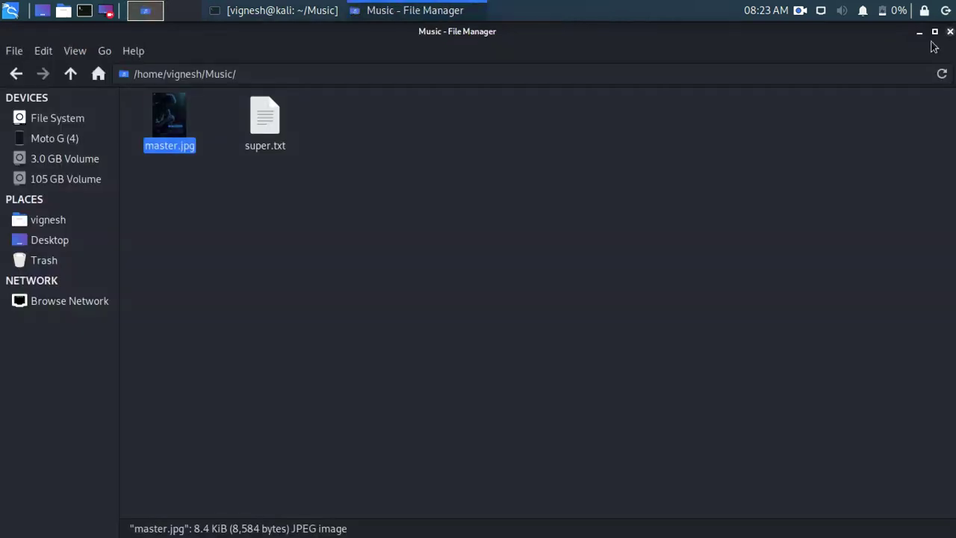
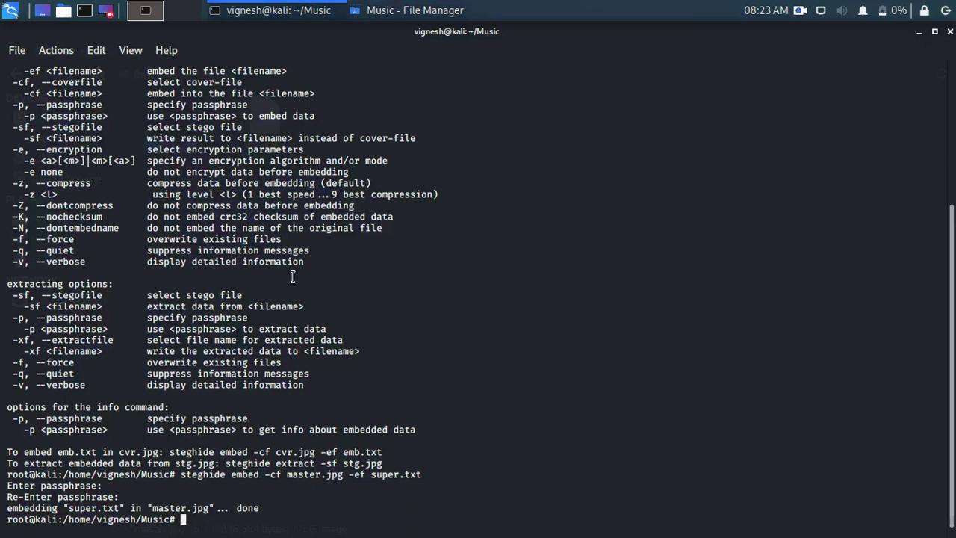
# Turn the recalled embed command into 'steghide extract -sf ' at the prompt
pyautogui.press('Up')
pyautogui.press('BackSpace')
pyautogui.press('BackSpace')
pyautogui.press('BackSpace')
pyautogui.press('BackSpace')
pyautogui.press('BackSpace')
pyautogui.press('BackSpace')
pyautogui.press('BackSpace')
pyautogui.press('BackSpace')
pyautogui.press('BackSpace')
pyautogui.press('BackSpace')
pyautogui.press('BackSpace')
pyautogui.press('BackSpace')
pyautogui.press('BackSpace')
pyautogui.press('BackSpace')
pyautogui.press('BackSpace')
pyautogui.press('BackSpace')
pyautogui.press('BackSpace')
pyautogui.press('BackSpace')
pyautogui.press('BackSpace')
pyautogui.press('BackSpace')
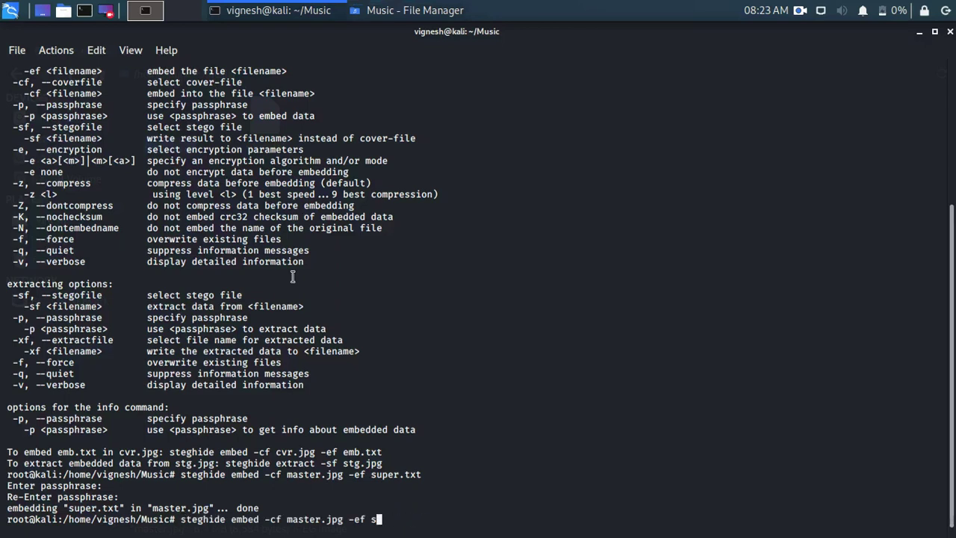
pyautogui.press('BackSpace')
pyautogui.press('BackSpace')
pyautogui.press('BackSpace')
pyautogui.press('BackSpace')
pyautogui.press('BackSpace')
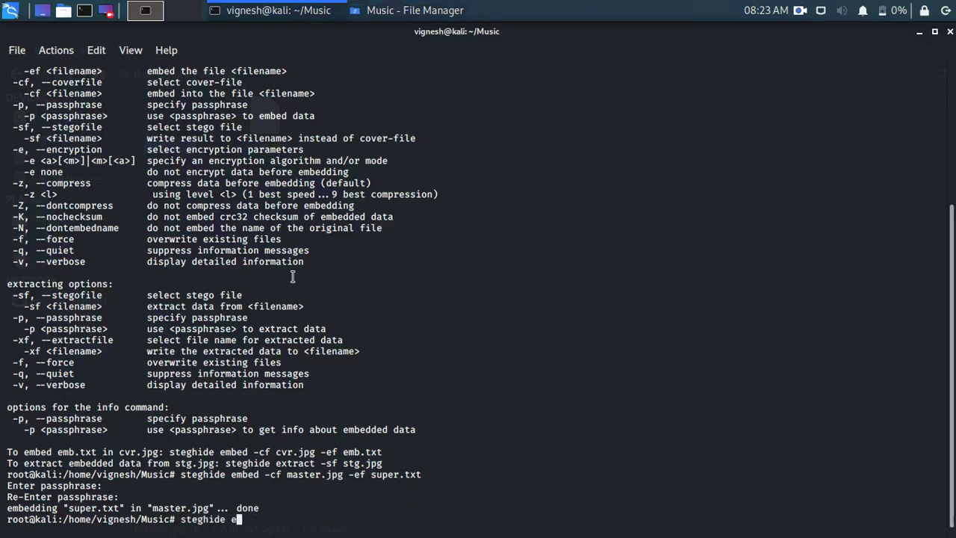
pyautogui.write('xtract -sf')
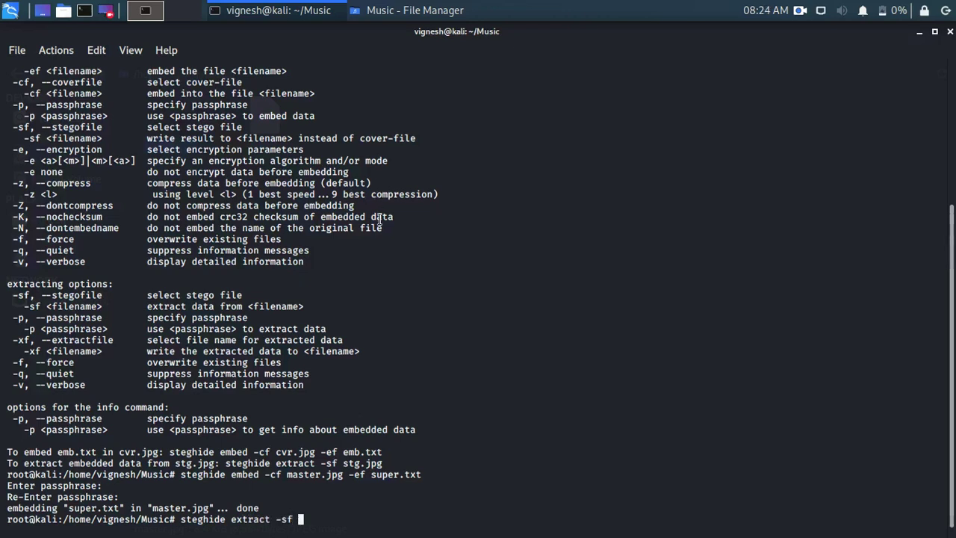
# Copy the file name master.jpg from Thunar's rename field without renaming it, returning to the terminal
pyautogui.click(919, 31)
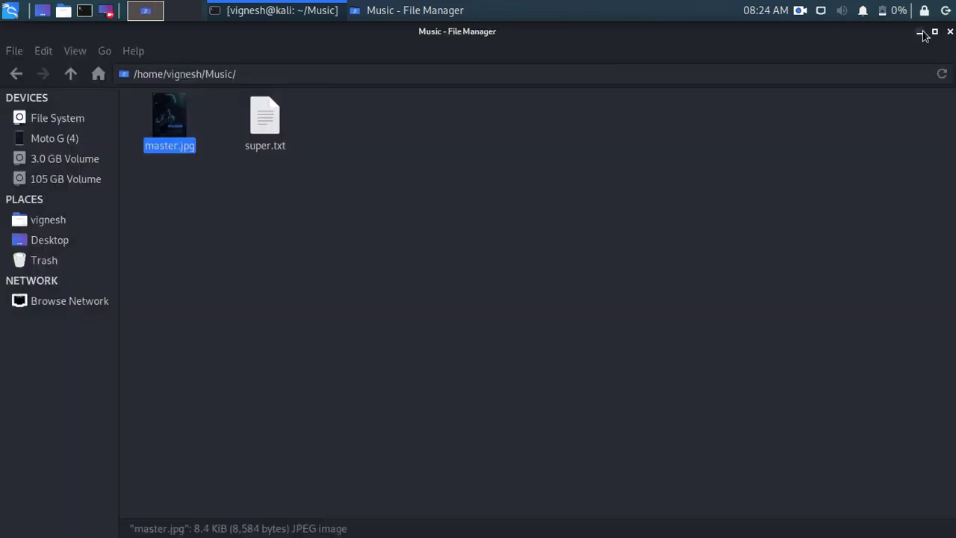
pyautogui.rightClick(179, 118)
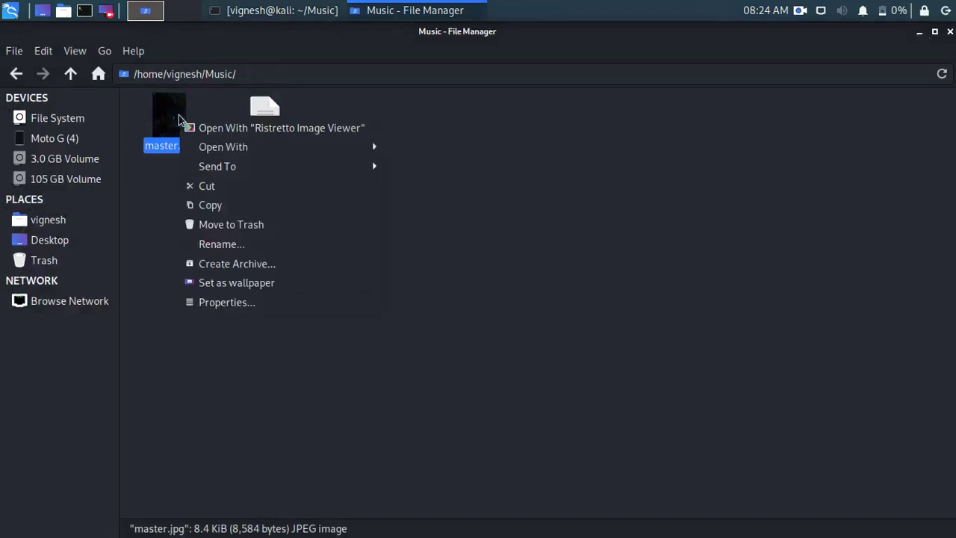
pyautogui.click(228, 244)
pyautogui.doubleClick(467, 307)
pyautogui.click(466, 307)
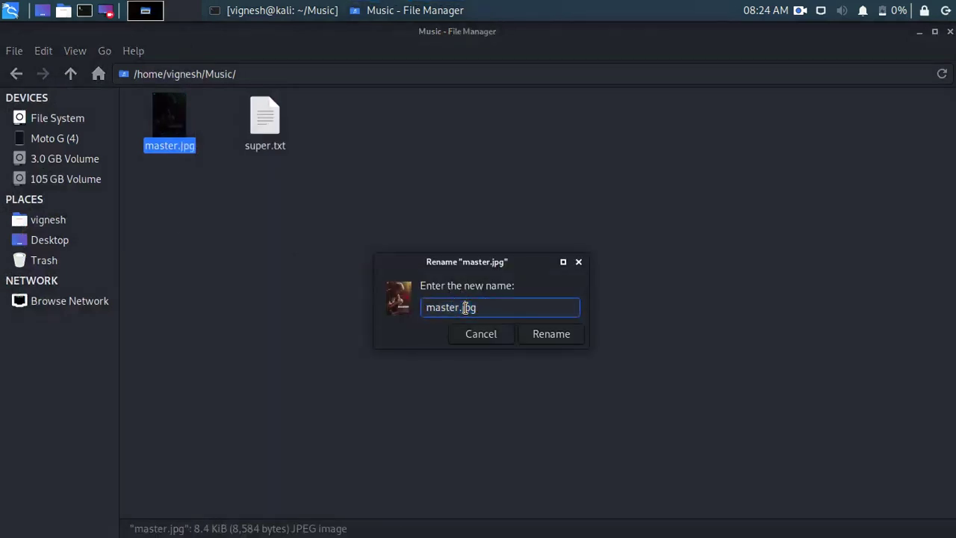
pyautogui.tripleClick(465, 307)
pyautogui.rightClick(423, 309)
pyautogui.click(511, 342)
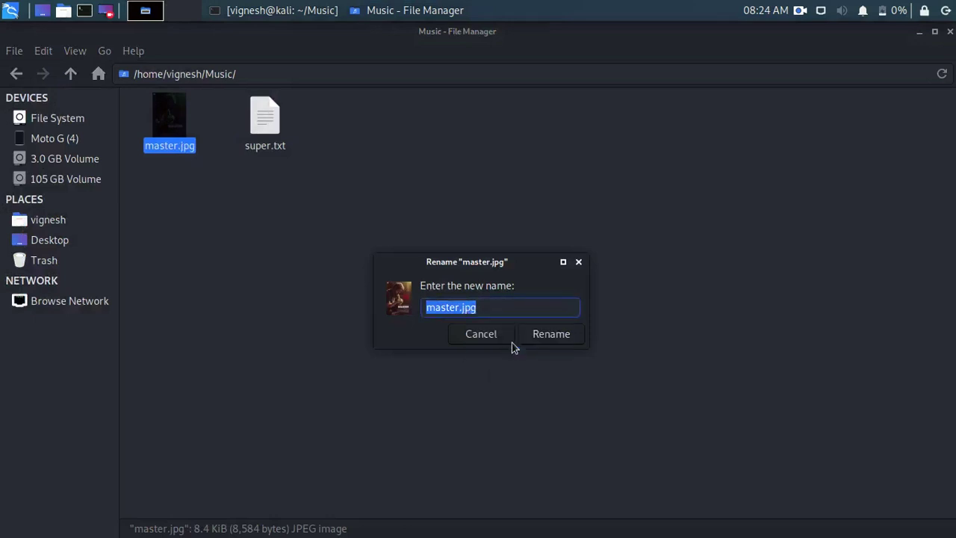
pyautogui.click(493, 337)
pyautogui.click(283, 10)
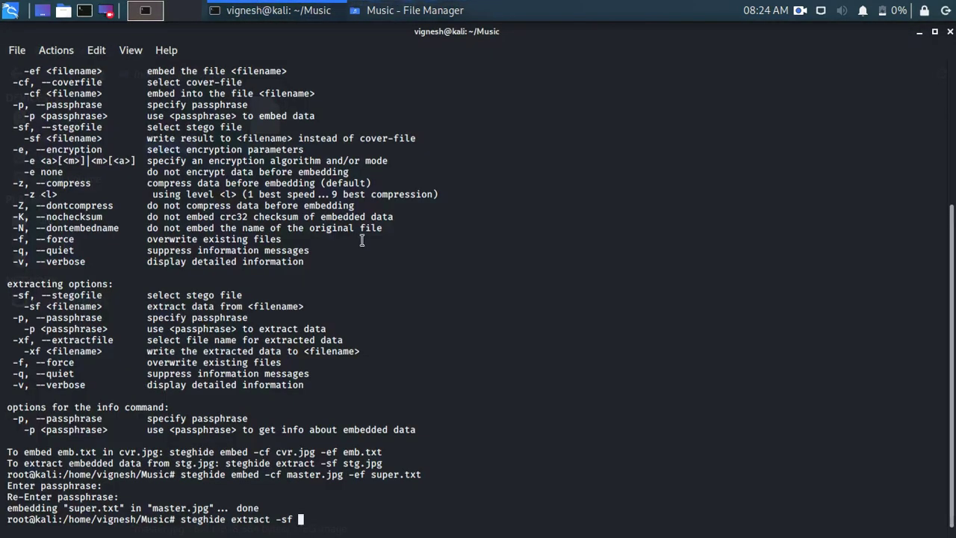
# Run 'steghide extract -sf master.jpg -xf tamilcode.txt' and enter the passphrase to extract the data
pyautogui.rightClick(365, 242)
pyautogui.click(423, 271)
pyautogui.write('-')
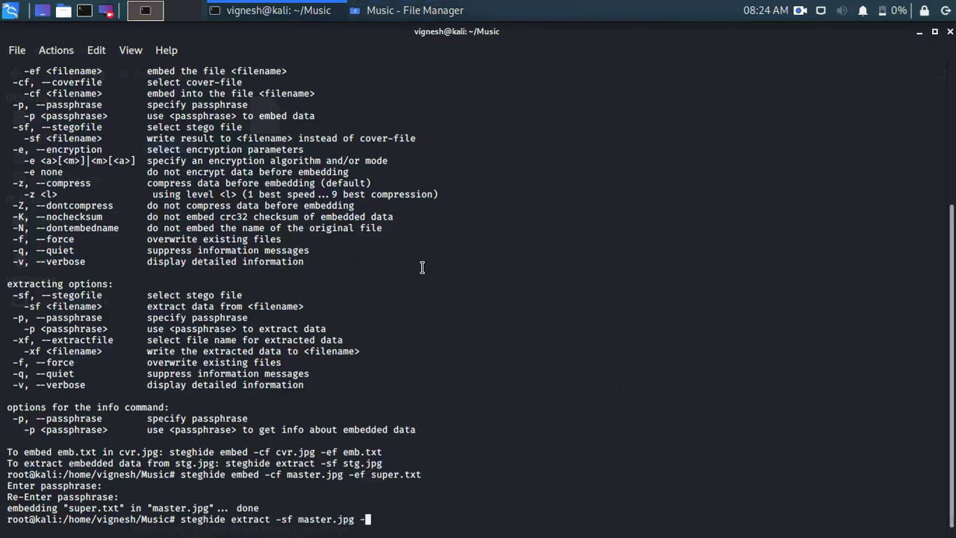
pyautogui.write('xf')
pyautogui.click(421, 12)
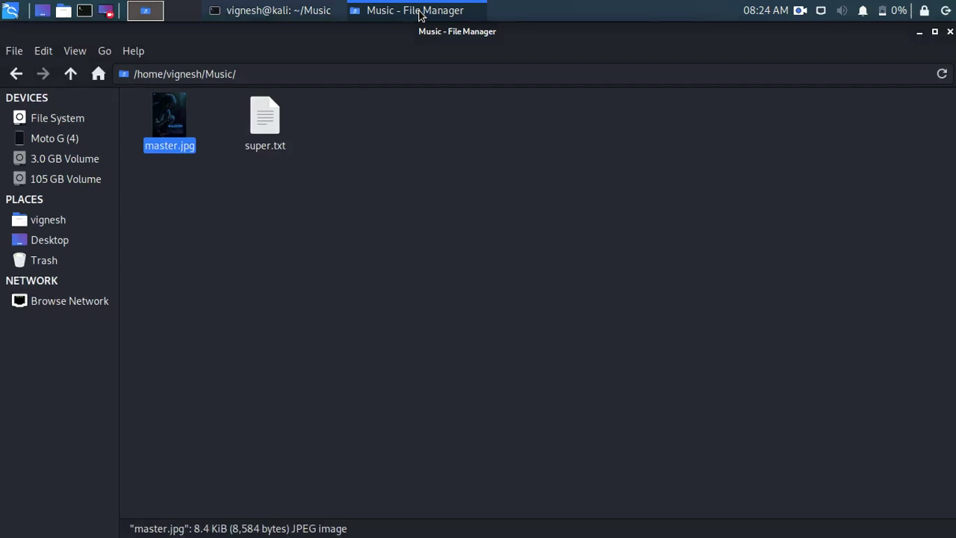
pyautogui.click(267, 11)
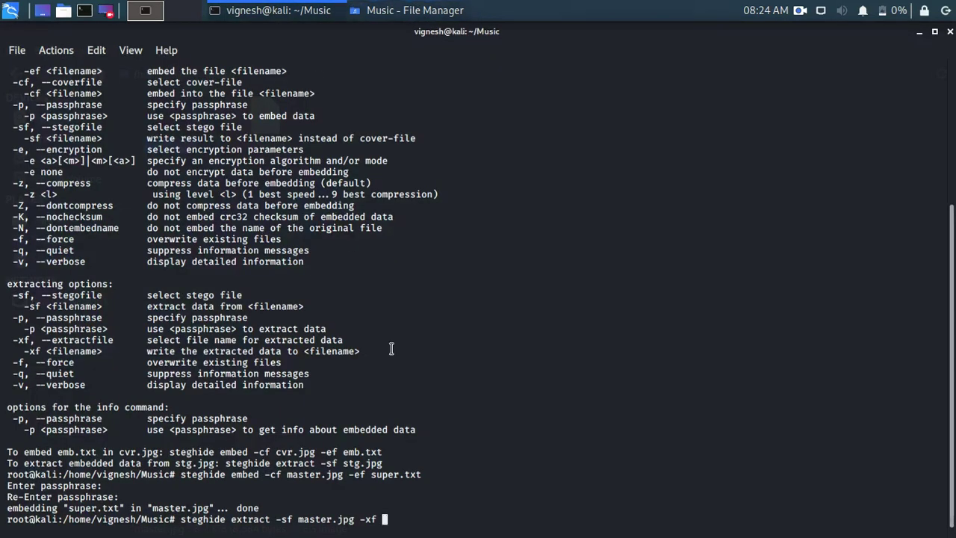
pyautogui.write('tamilcode.txt')
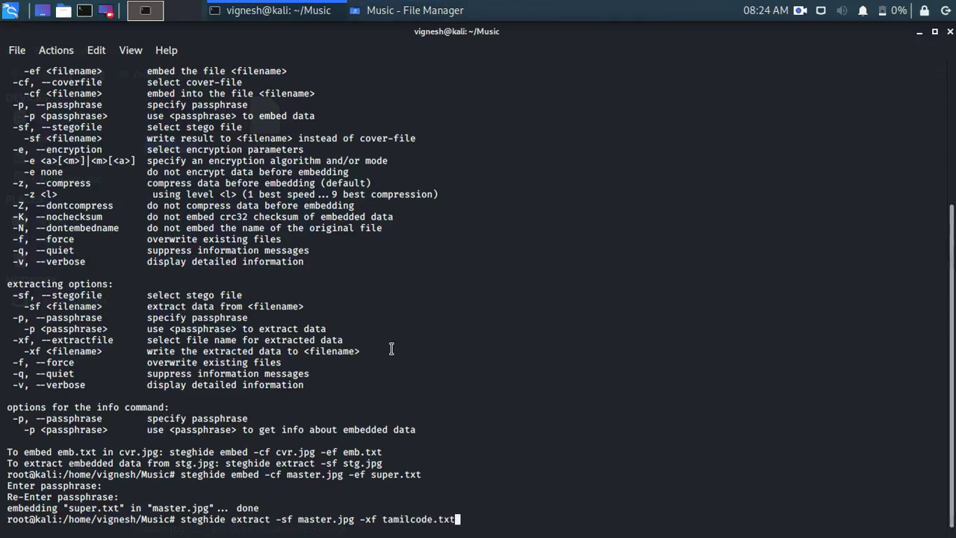
pyautogui.press('Return')
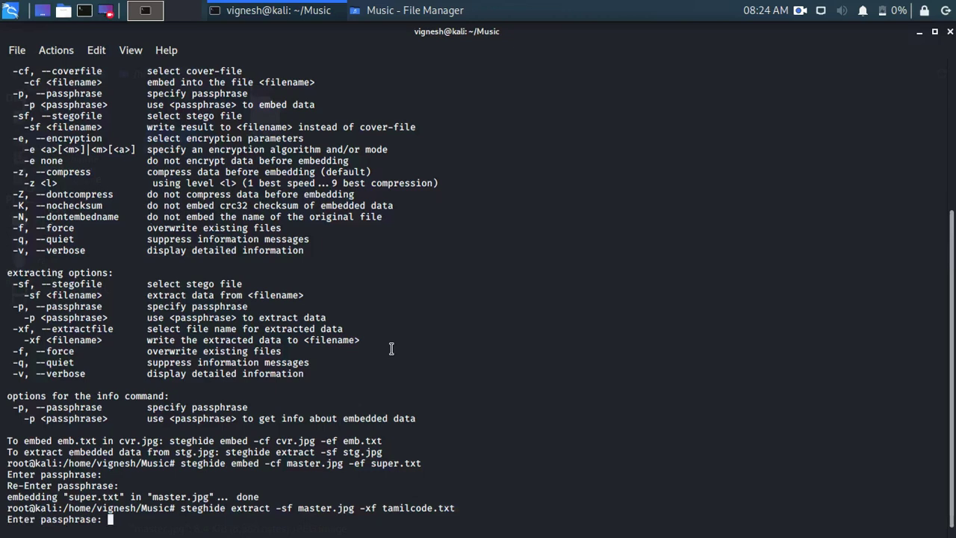
pyautogui.press('Return')
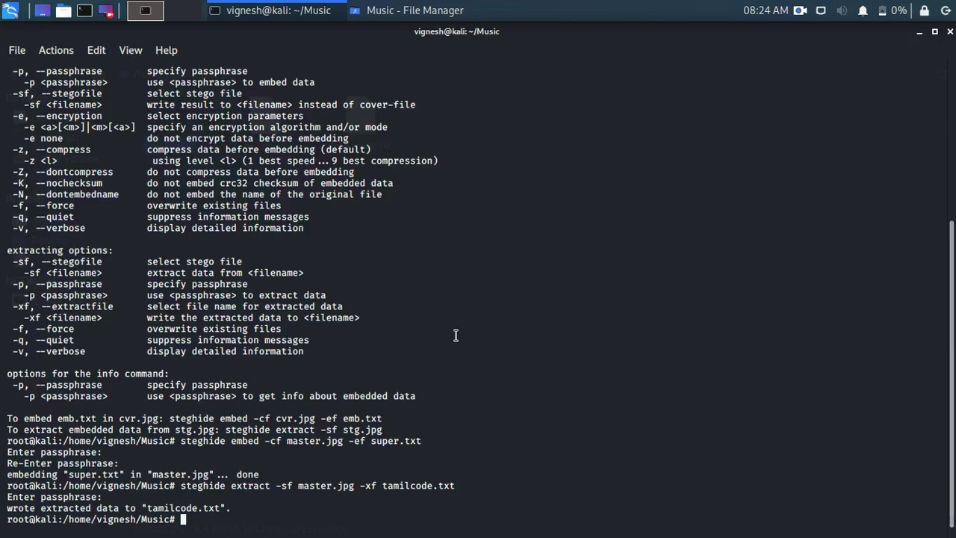
# Open tamilcode.txt in Mousepad to view the recovered 'welcome to tamilcode' lines, then shrink the window
pyautogui.click(920, 31)
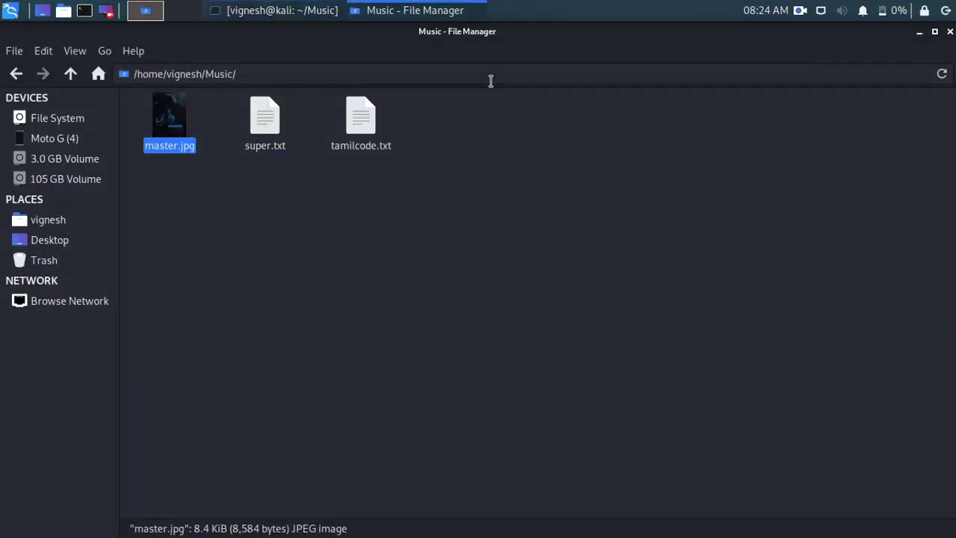
pyautogui.doubleClick(361, 118)
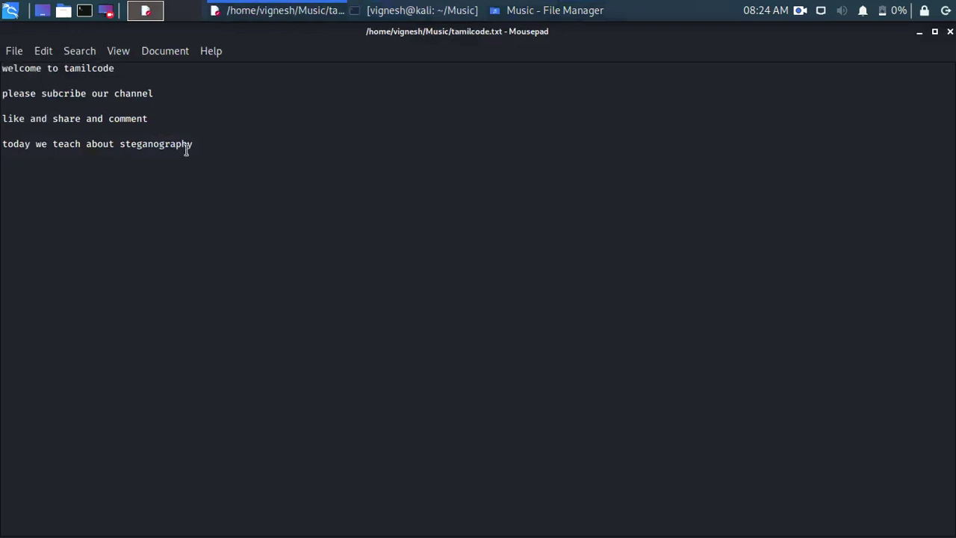
pyautogui.moveTo(13, 68); pyautogui.dragTo(155, 152)
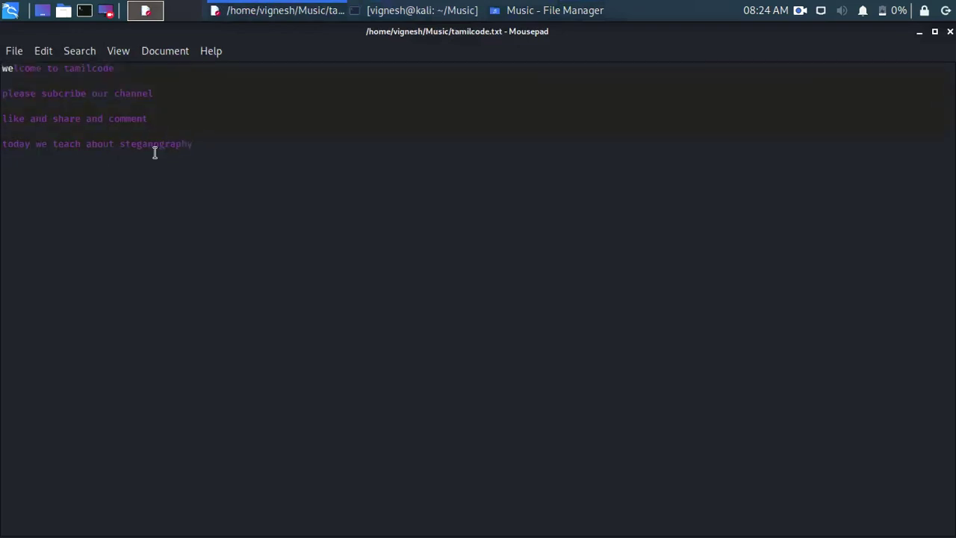
pyautogui.click(154, 152)
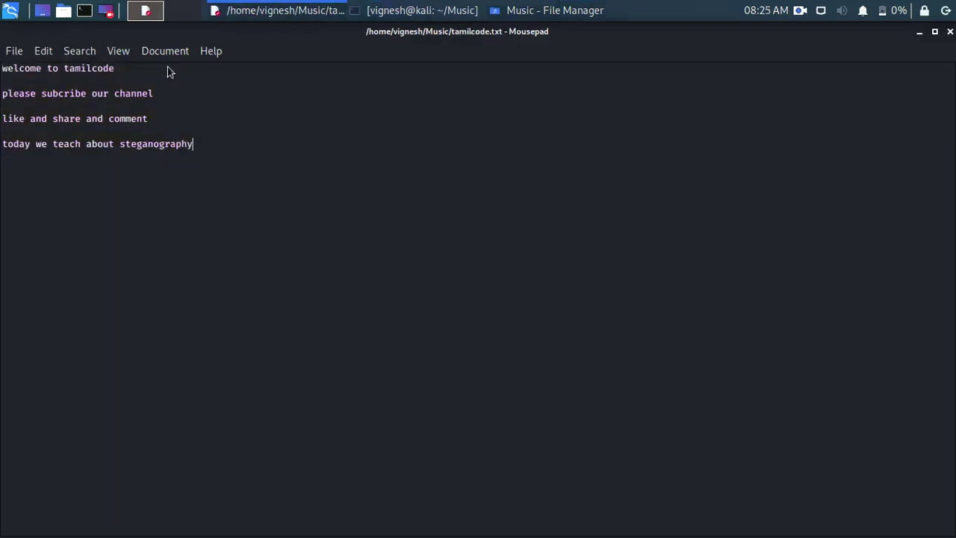
pyautogui.moveTo(320, 20); pyautogui.dragTo(507, 68)
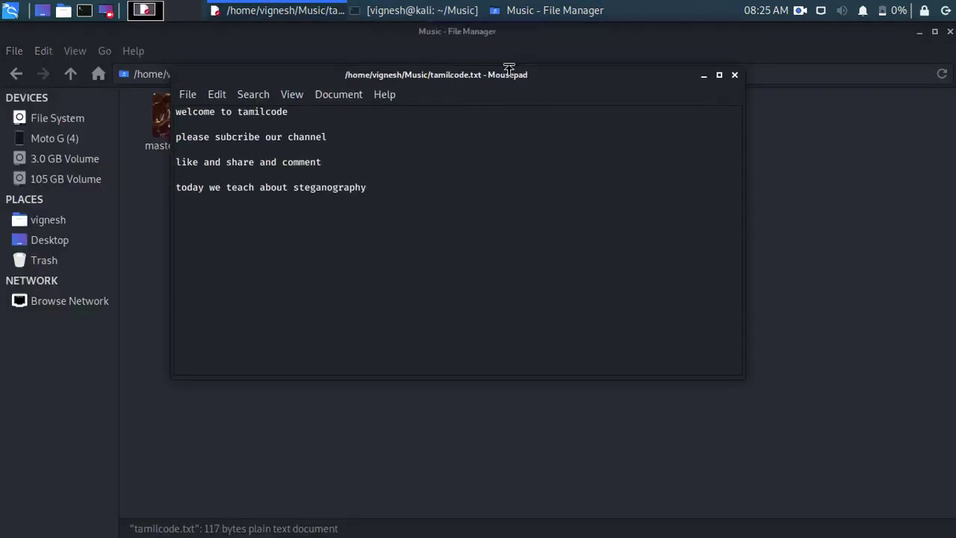
# Open super.txt alongside tamilcode.txt and compare their text to confirm they match
pyautogui.click(167, 243)
pyautogui.moveTo(166, 240); pyautogui.dragTo(260, 214)
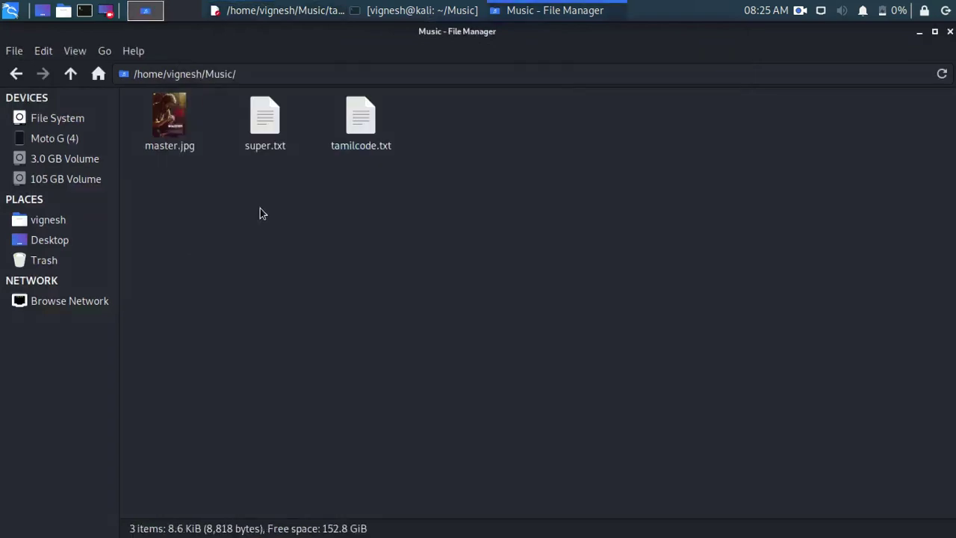
pyautogui.doubleClick(266, 121)
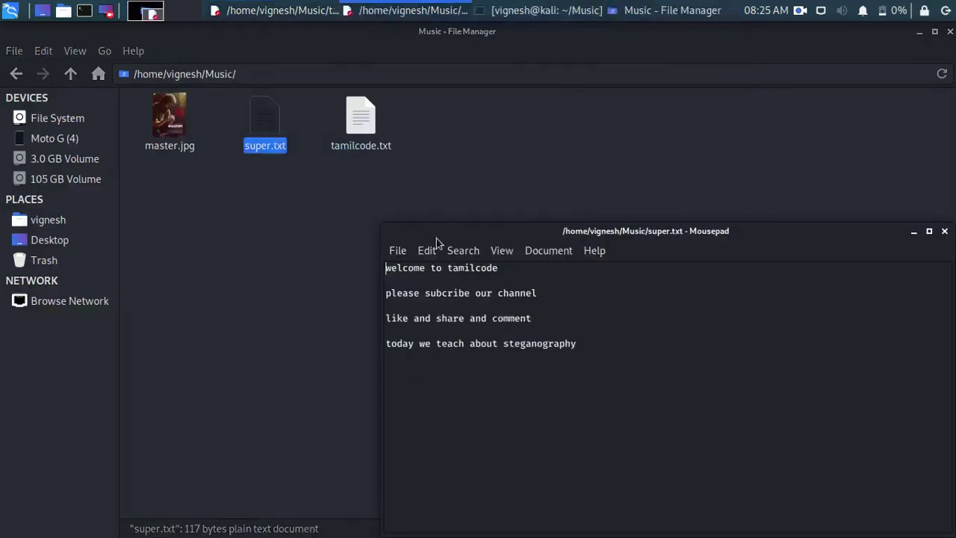
pyautogui.click(392, 281)
pyautogui.click(270, 9)
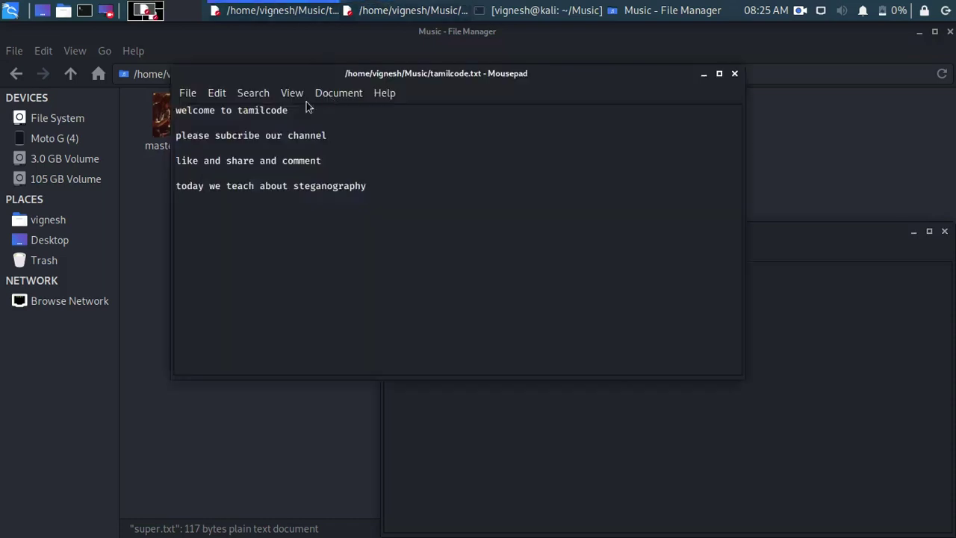
pyautogui.moveTo(177, 129); pyautogui.dragTo(276, 186)
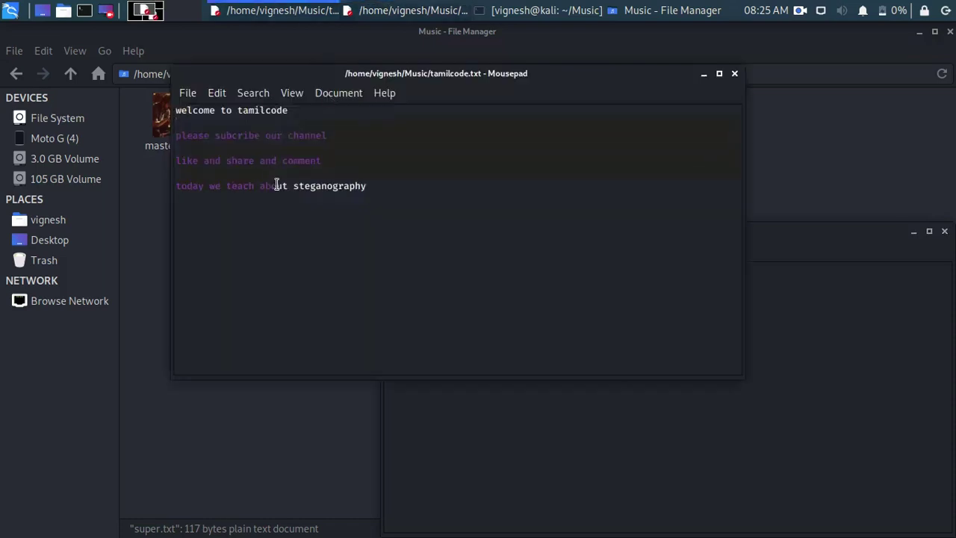
pyautogui.click(275, 196)
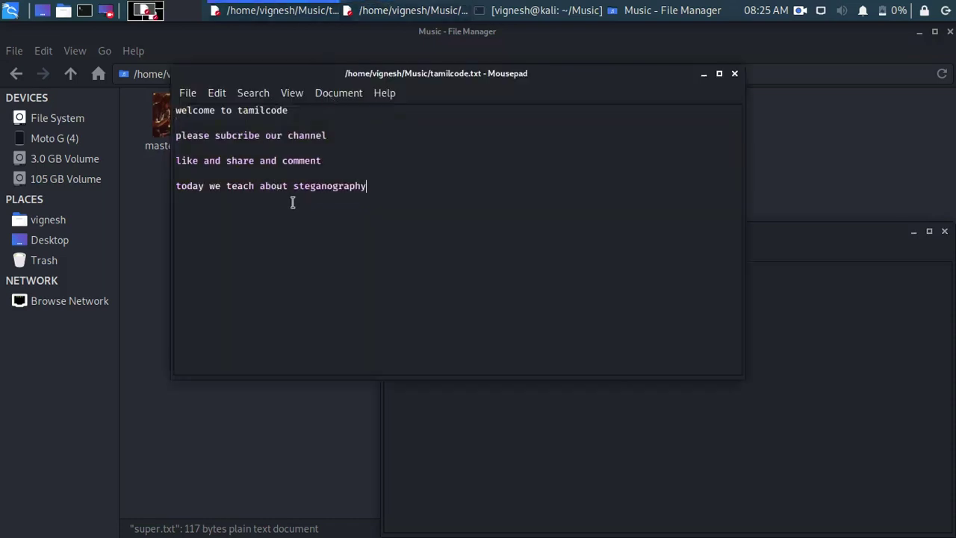
# Close the tamilcode.txt and super.txt editor windows and the Music file manager
pyautogui.click(734, 75)
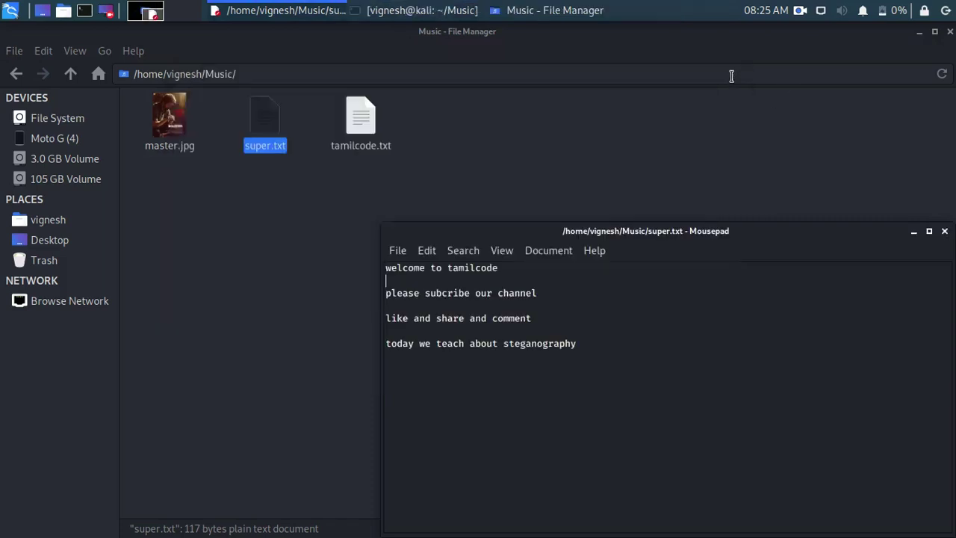
pyautogui.click(945, 232)
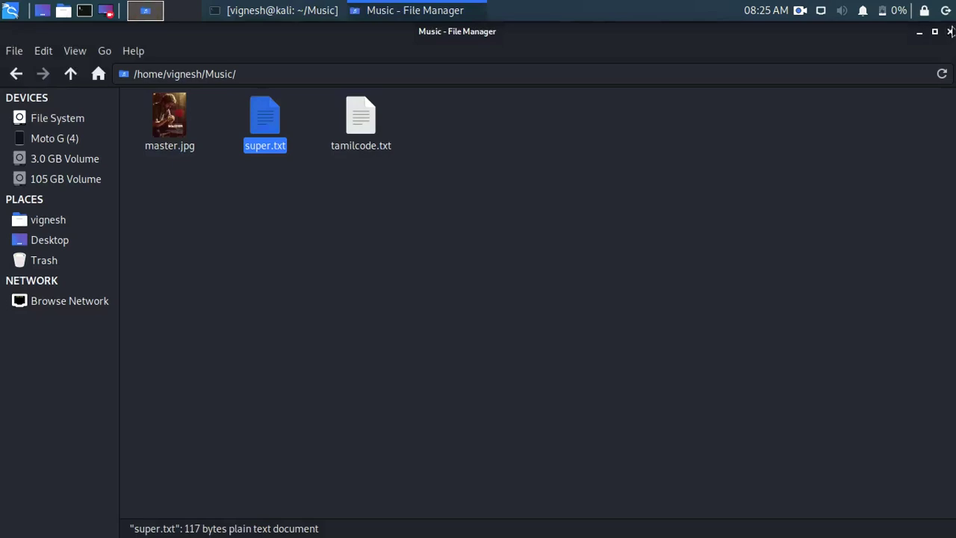
pyautogui.click(950, 31)
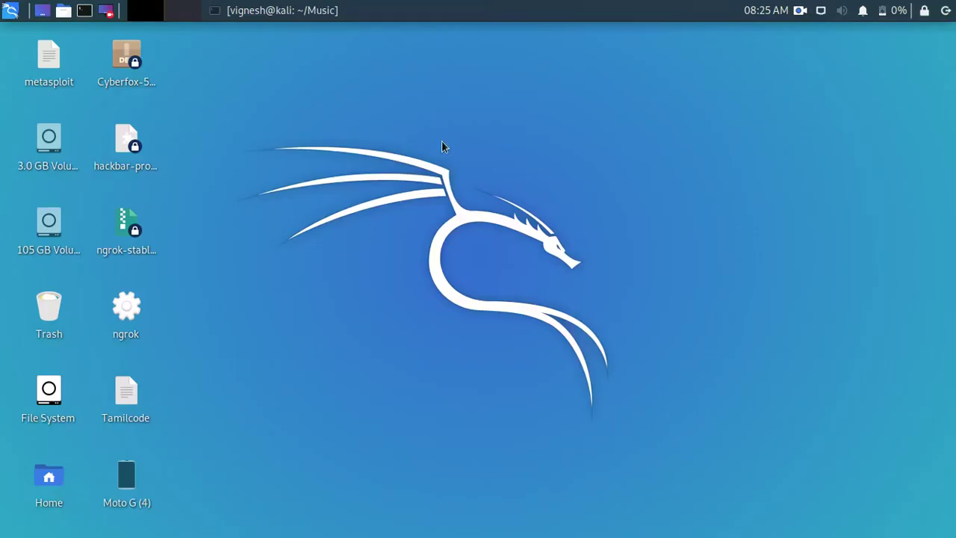